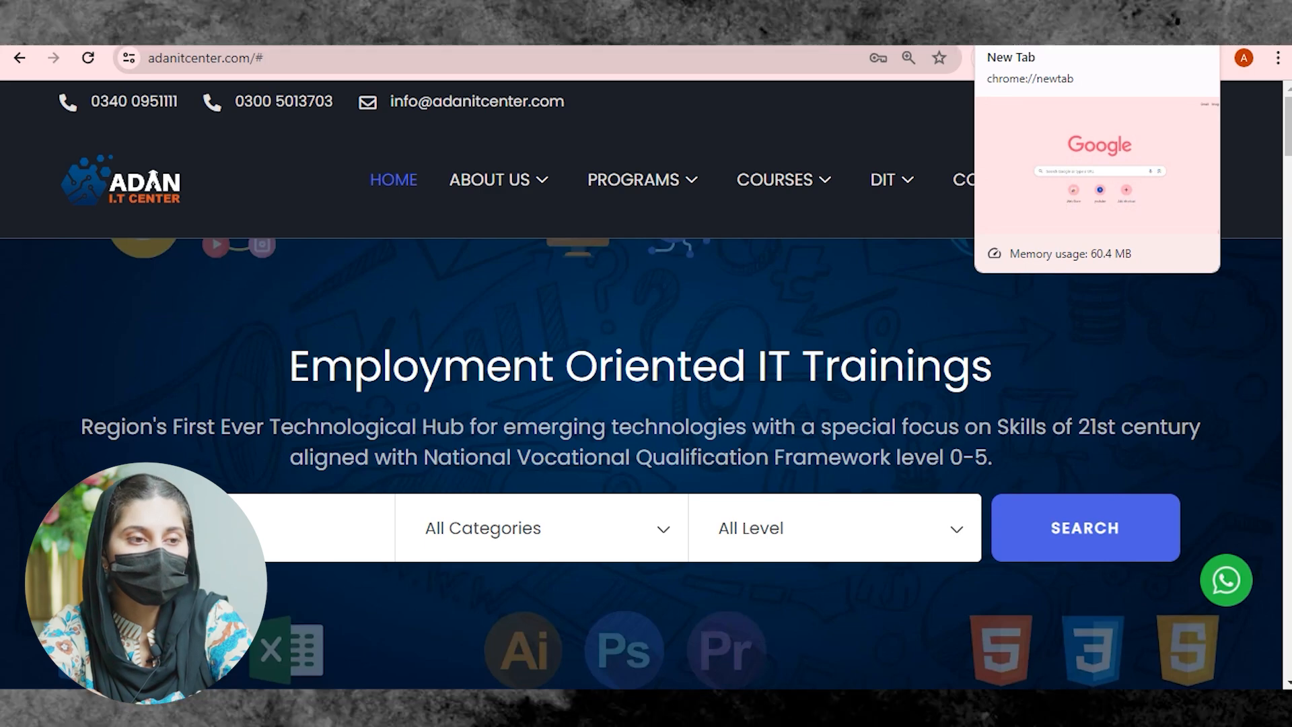
- In a new tab, search Google for "og tag genrator" and open SmallSEOTools' Open Graph Generator form
{"action": "left_click", "coordinate": [1026, 28]}
{"action": "left_click", "coordinate": [696, 413]}
{"action": "type", "text": "o"}
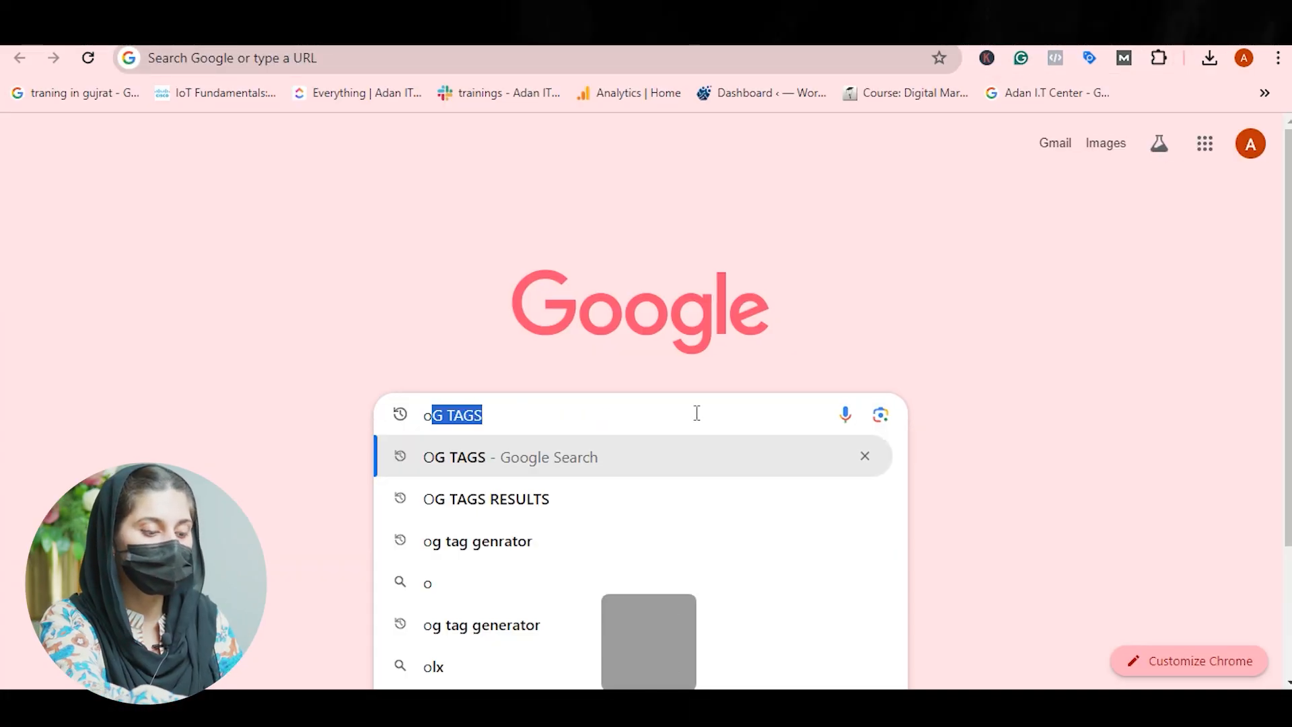
{"action": "type", "text": "g tag genrator"}
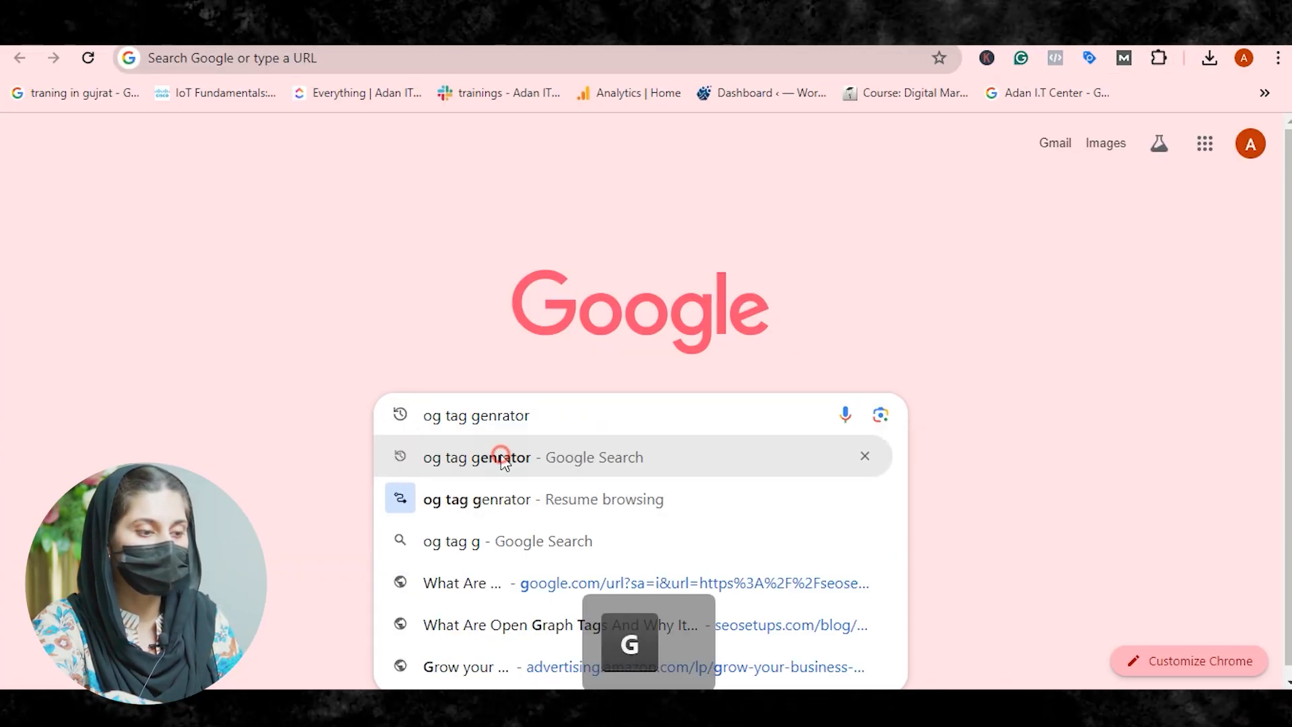
{"action": "left_click", "coordinate": [503, 460]}
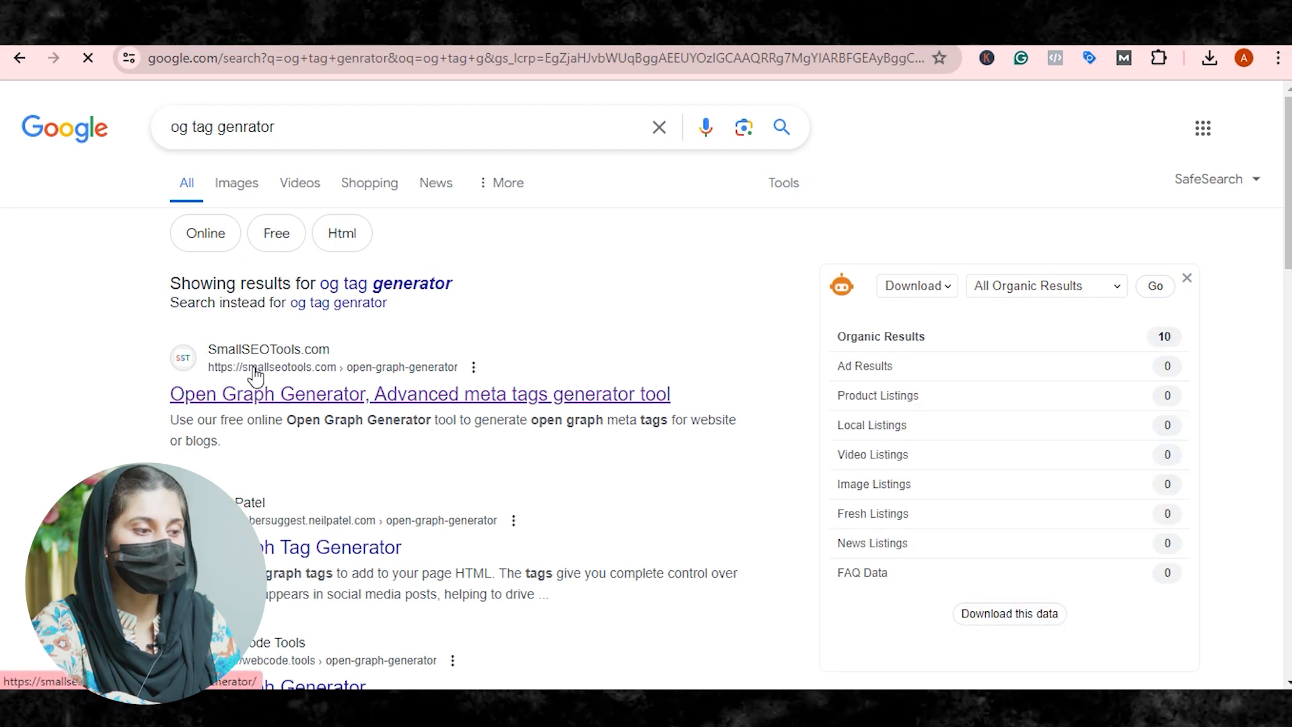
{"action": "left_click", "coordinate": [328, 394]}
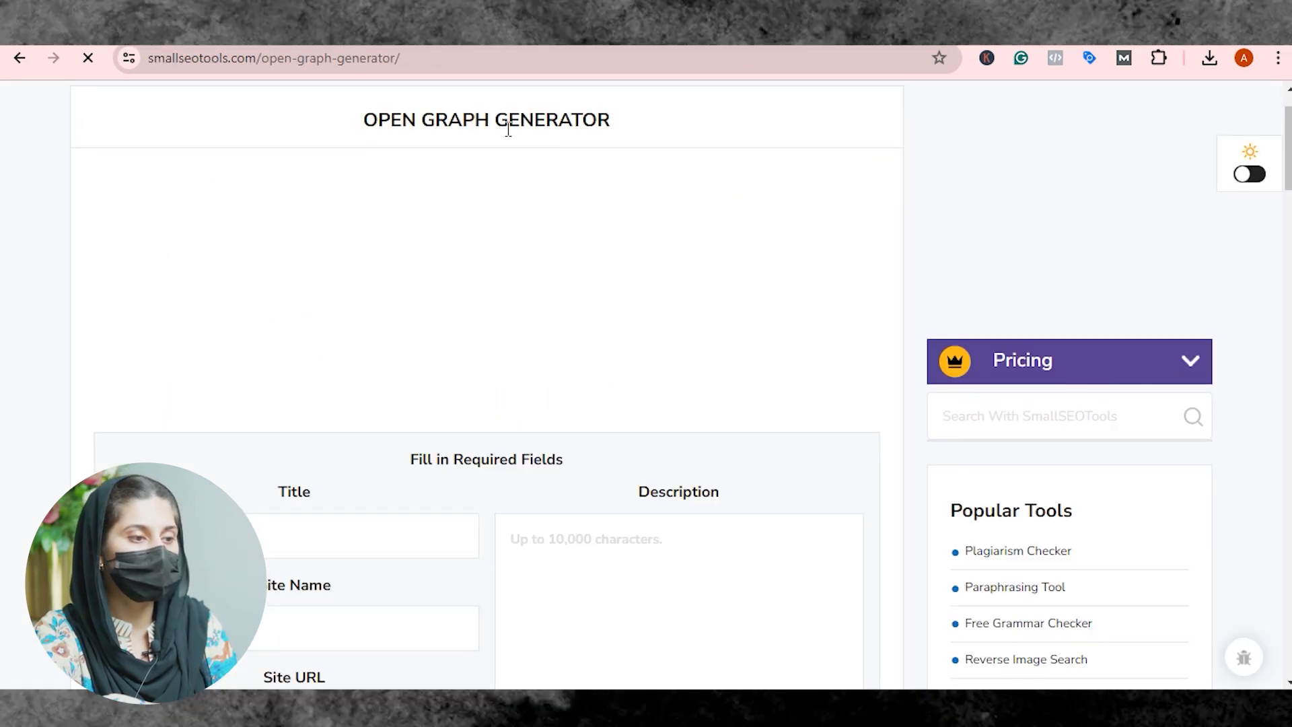
{"action": "scroll", "coordinate": [494, 378], "scroll_direction": "down", "scroll_amount": 4}
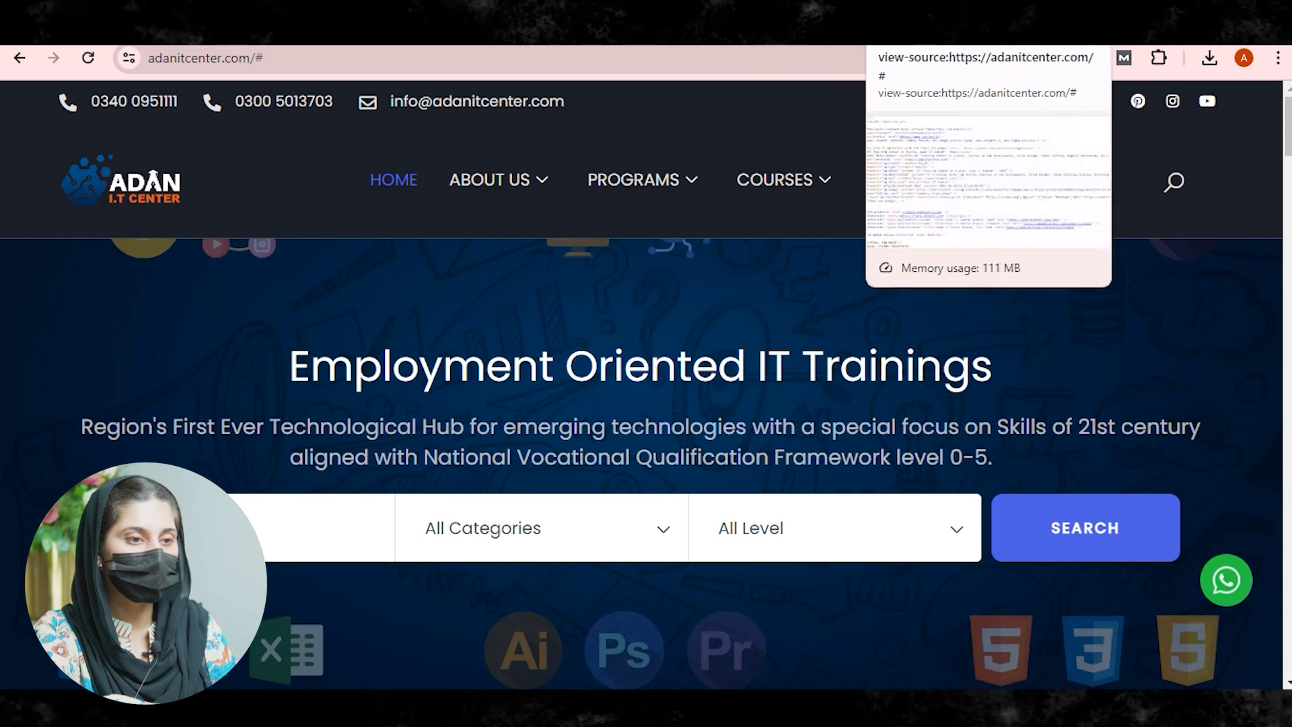
- Copy the title "IT Training Center in Gujrat- Adan IT Center - Home" from the adanitcenter.com page source into the generator's Title field
{"action": "left_click", "coordinate": [920, 30]}
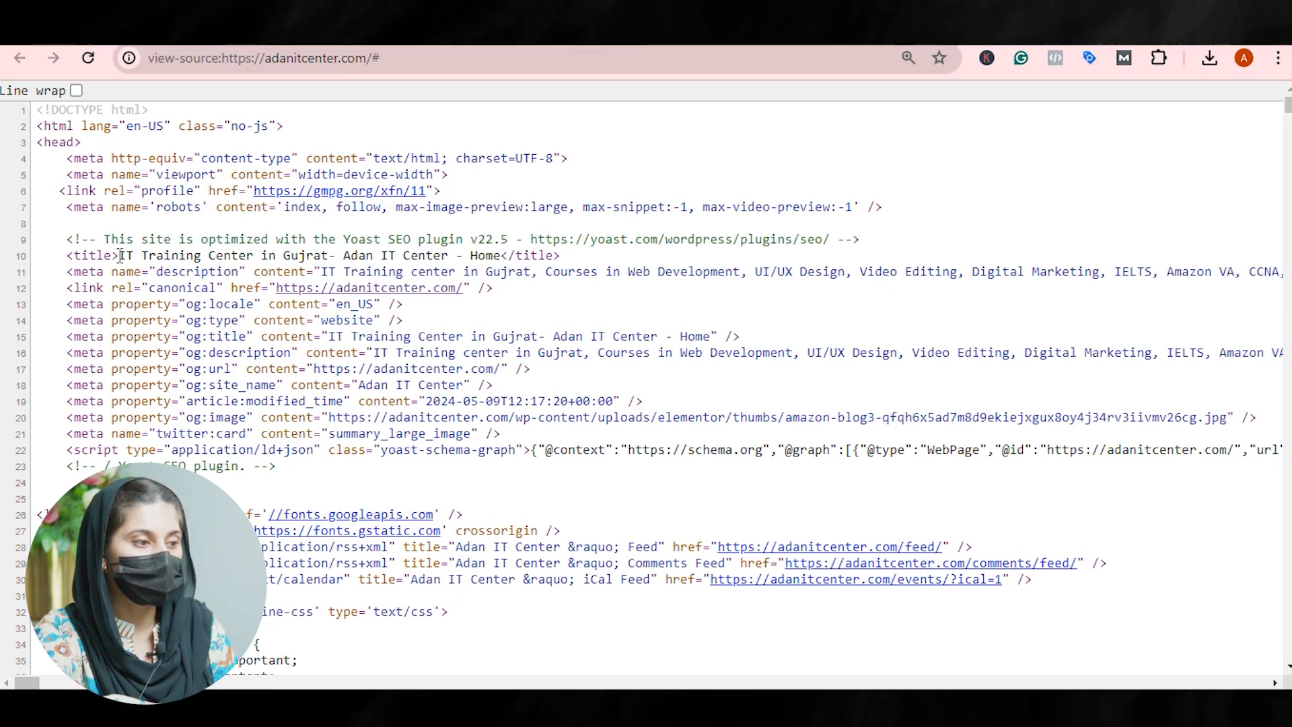
{"action": "left_click_drag", "start_coordinate": [120, 255], "coordinate": [503, 253]}
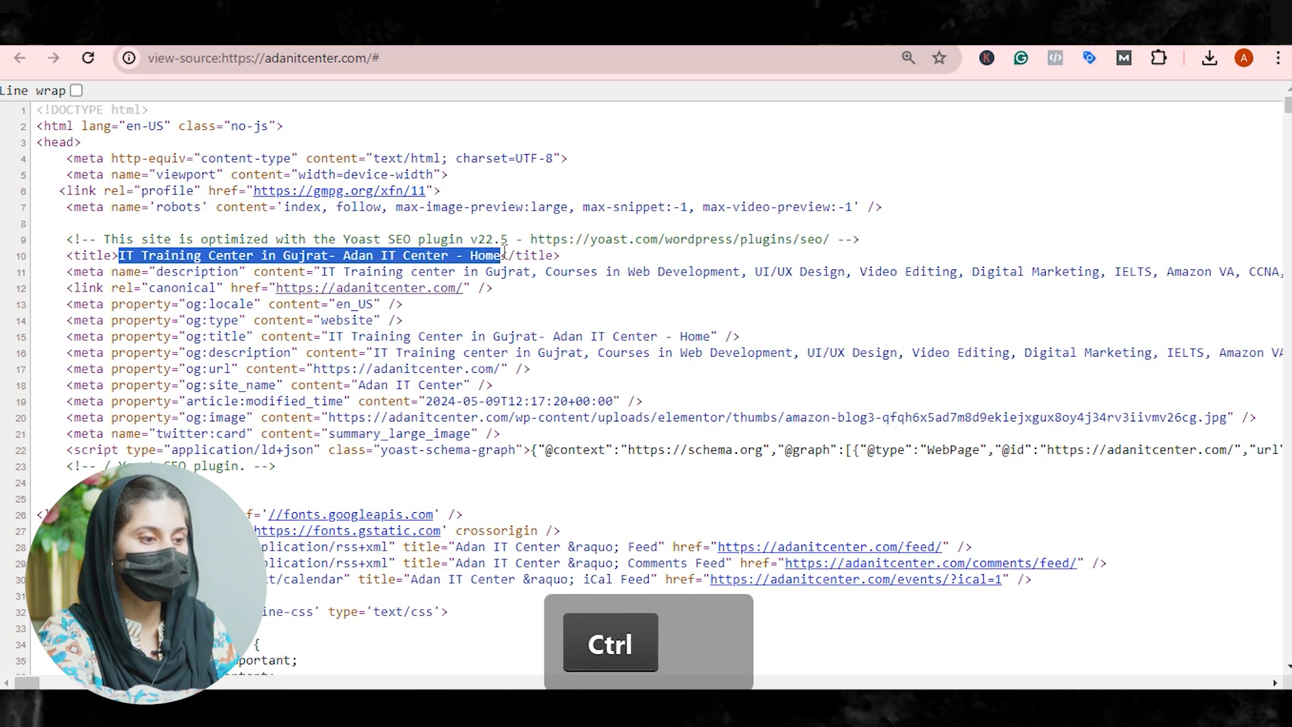
{"action": "key", "text": "ctrl+c"}
{"action": "left_click", "coordinate": [387, 283]}
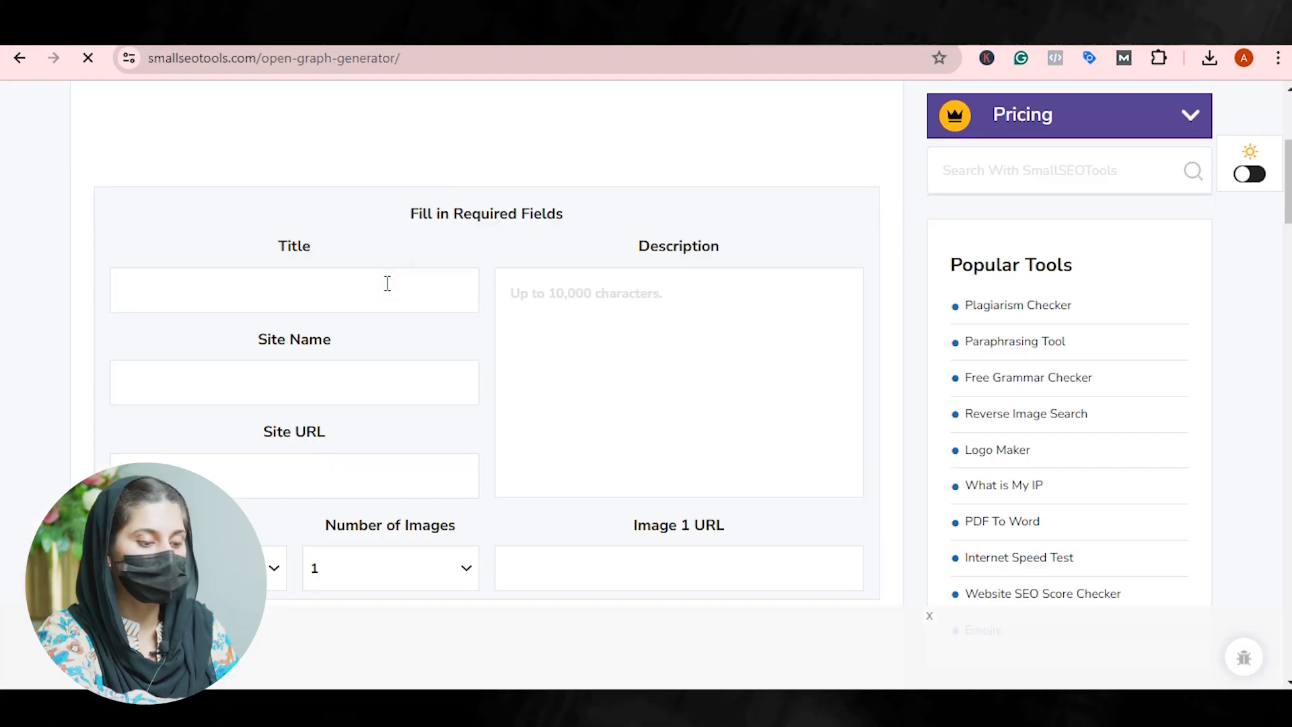
{"action": "key", "text": "ctrl+v"}
- Enter "Adanitcenter" as the site name in the Open Graph form
{"action": "left_click", "coordinate": [335, 379]}
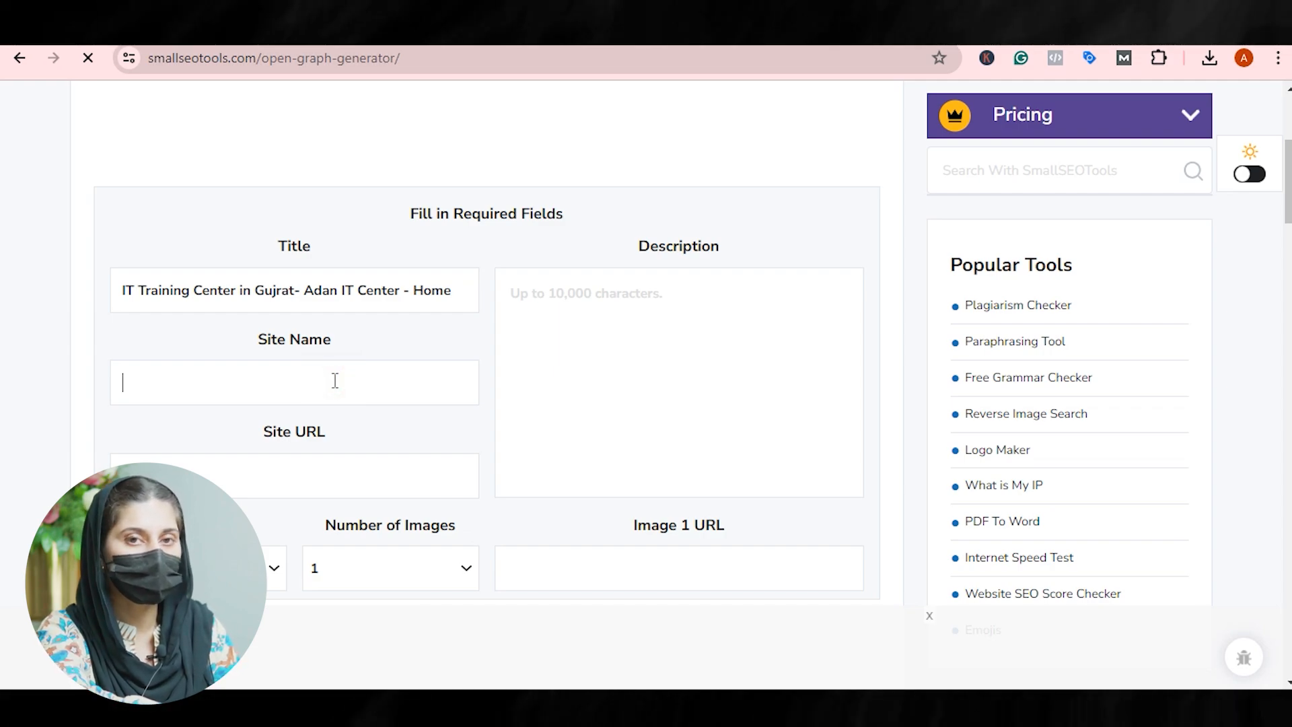
{"action": "type", "text": "Adan"}
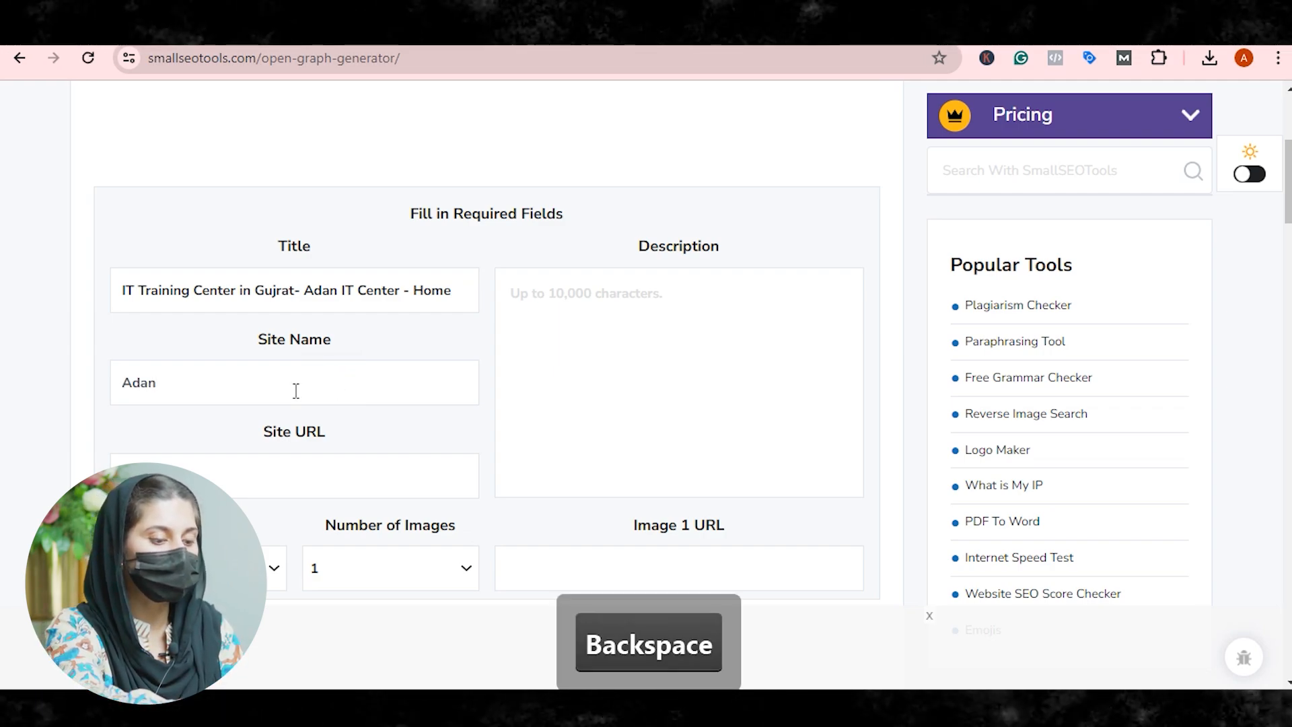
{"action": "type", "text": "itcenter"}
- Copy the meta description from "IT Training center in Gujrat" through "CCNA" in the page source into the Description field
{"action": "left_click", "coordinate": [635, 319]}
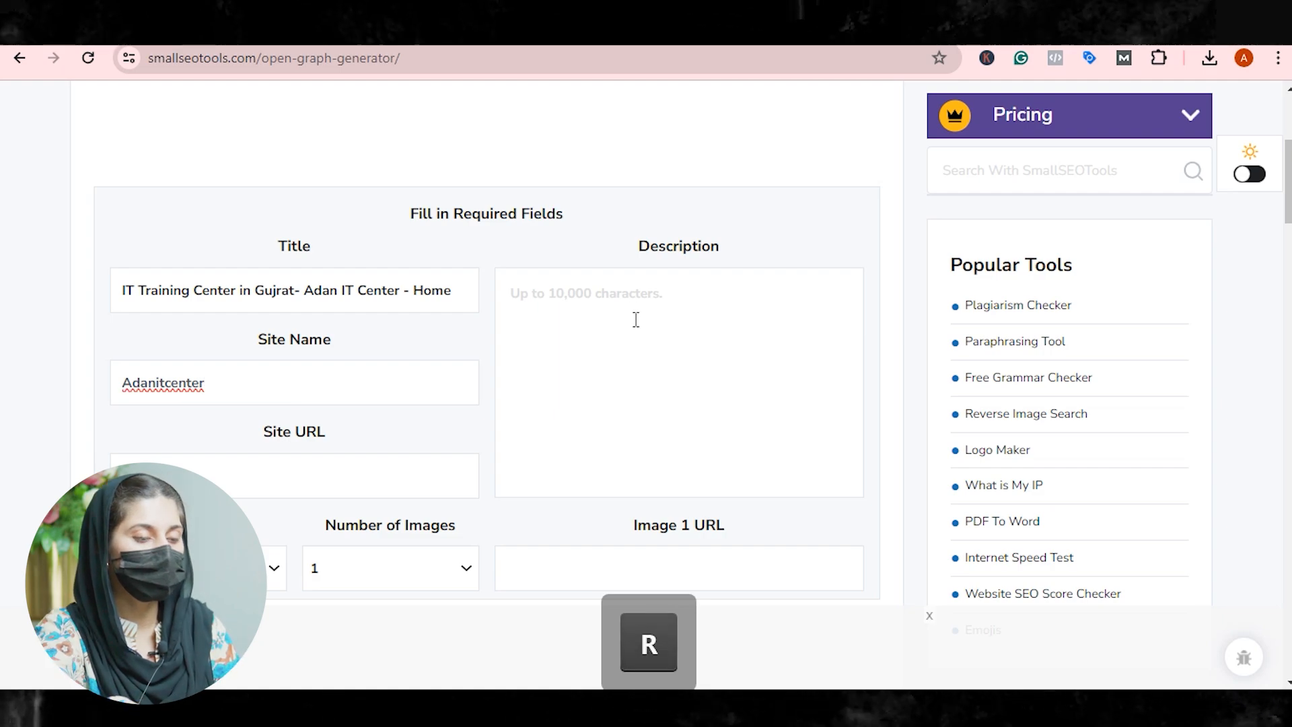
{"action": "left_click", "coordinate": [431, 29]}
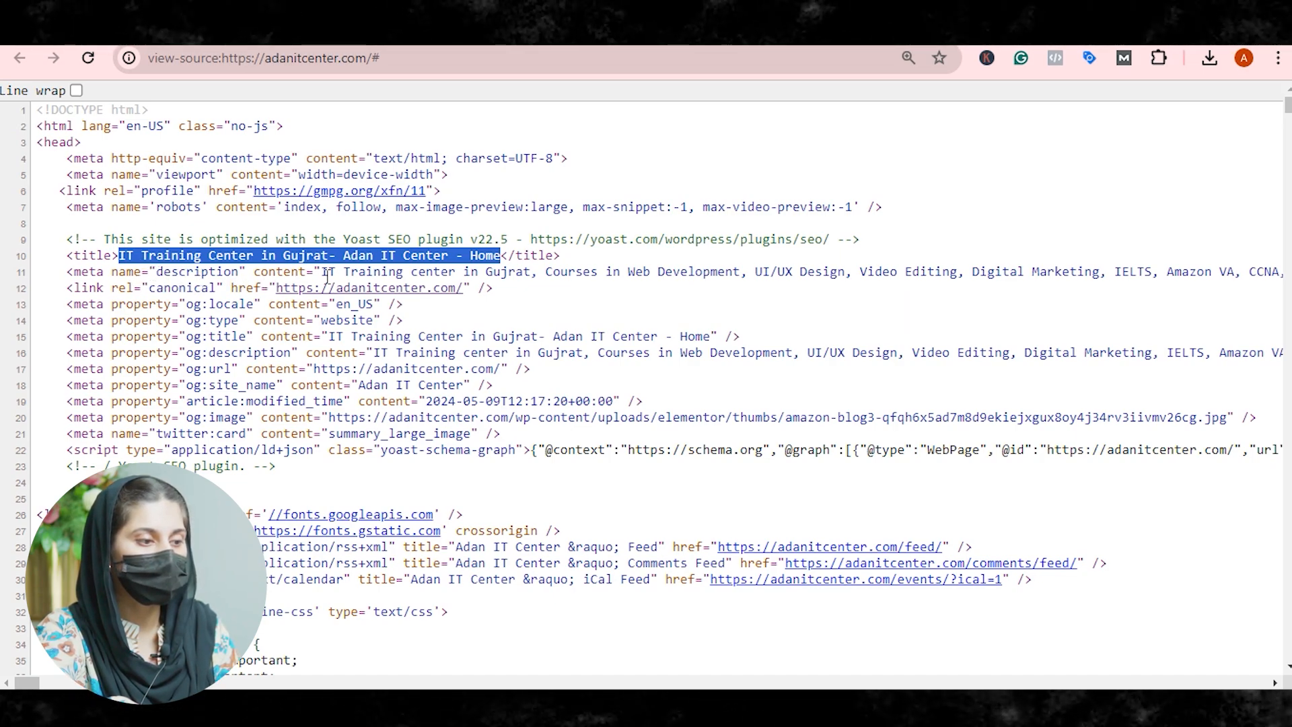
{"action": "left_click_drag", "start_coordinate": [321, 273], "coordinate": [825, 275]}
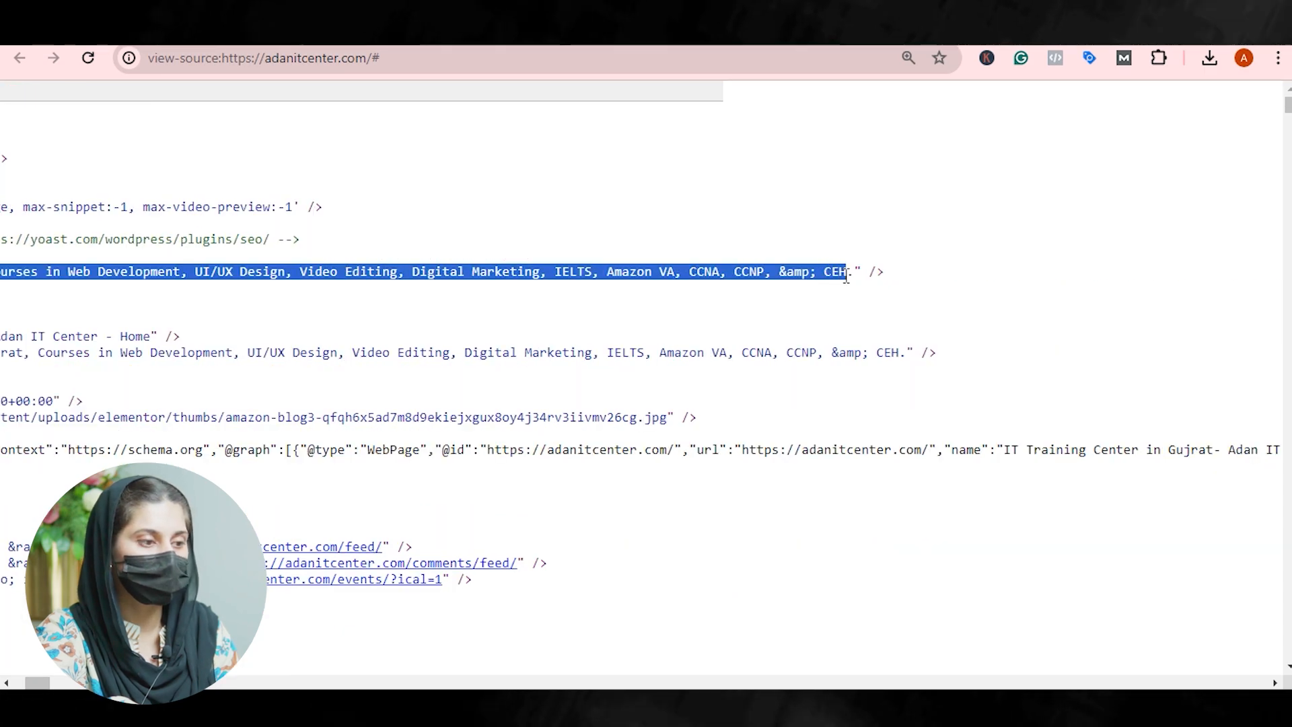
{"action": "left_click_drag", "start_coordinate": [772, 268], "coordinate": [597, 274]}
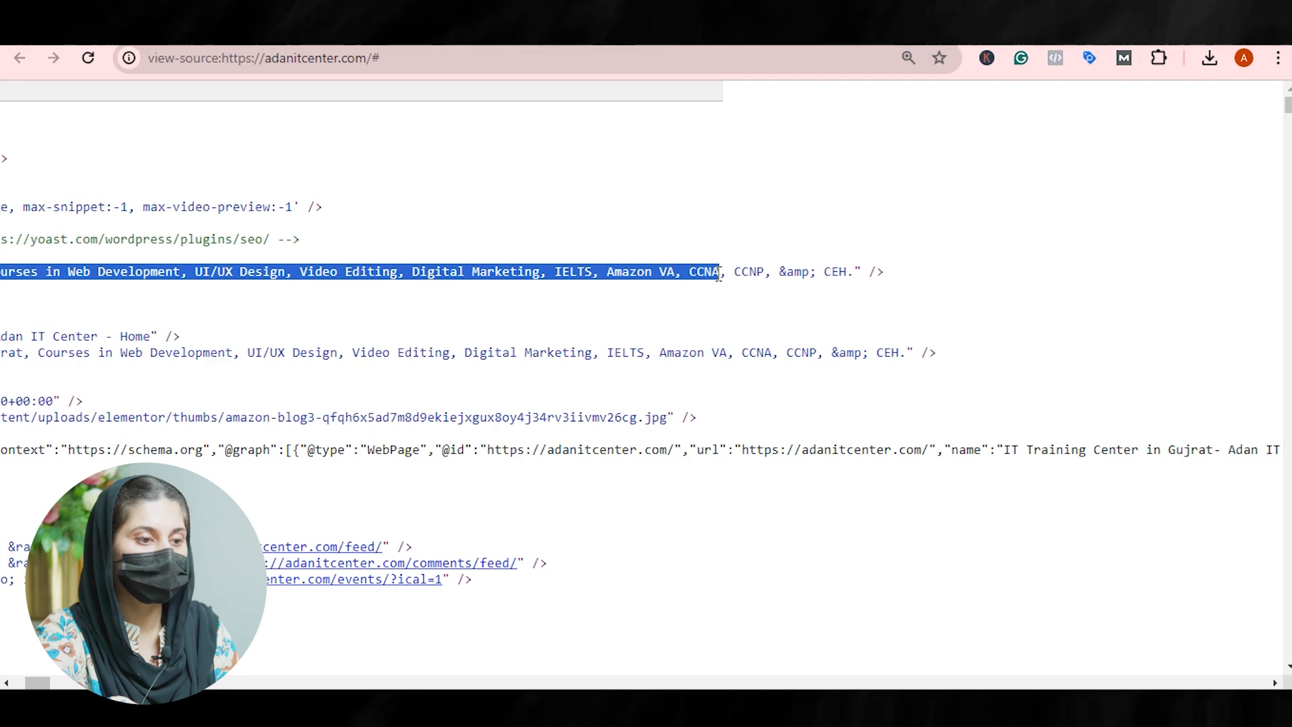
{"action": "key", "text": "ctrl+c"}
{"action": "key", "text": "ctrl+v"}
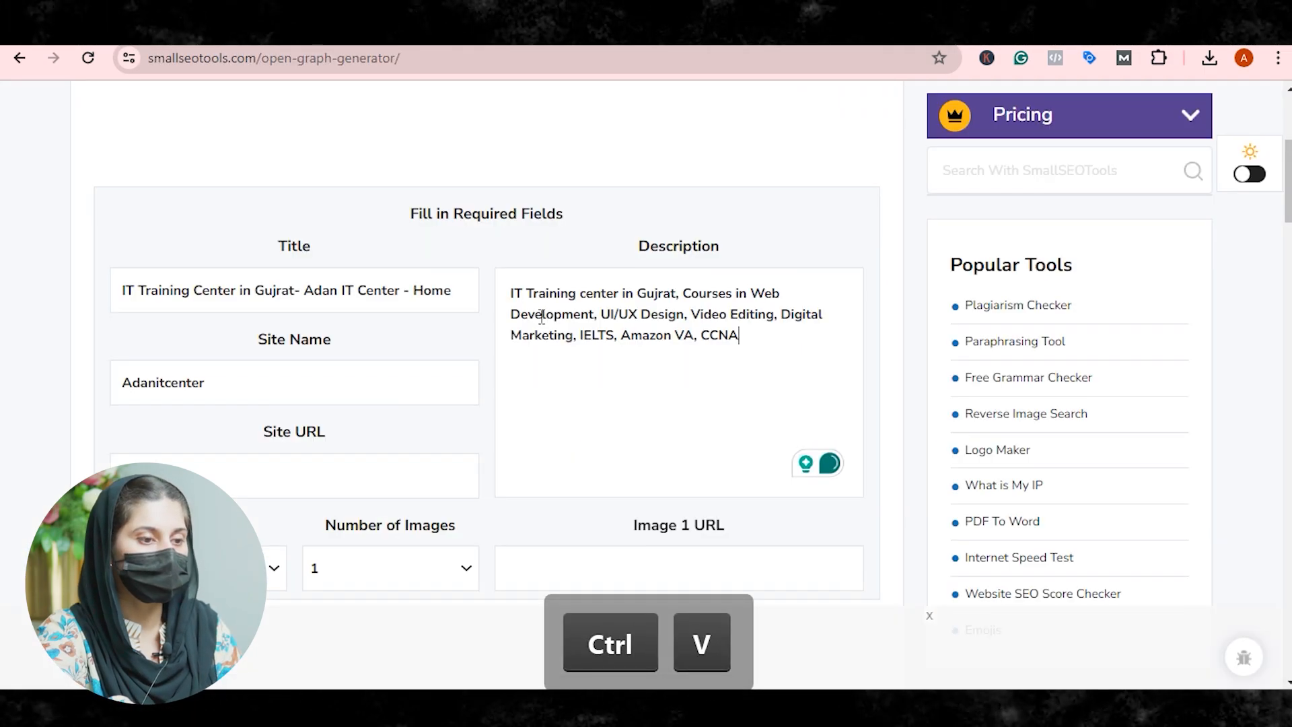
{"action": "left_click", "coordinate": [290, 471]}
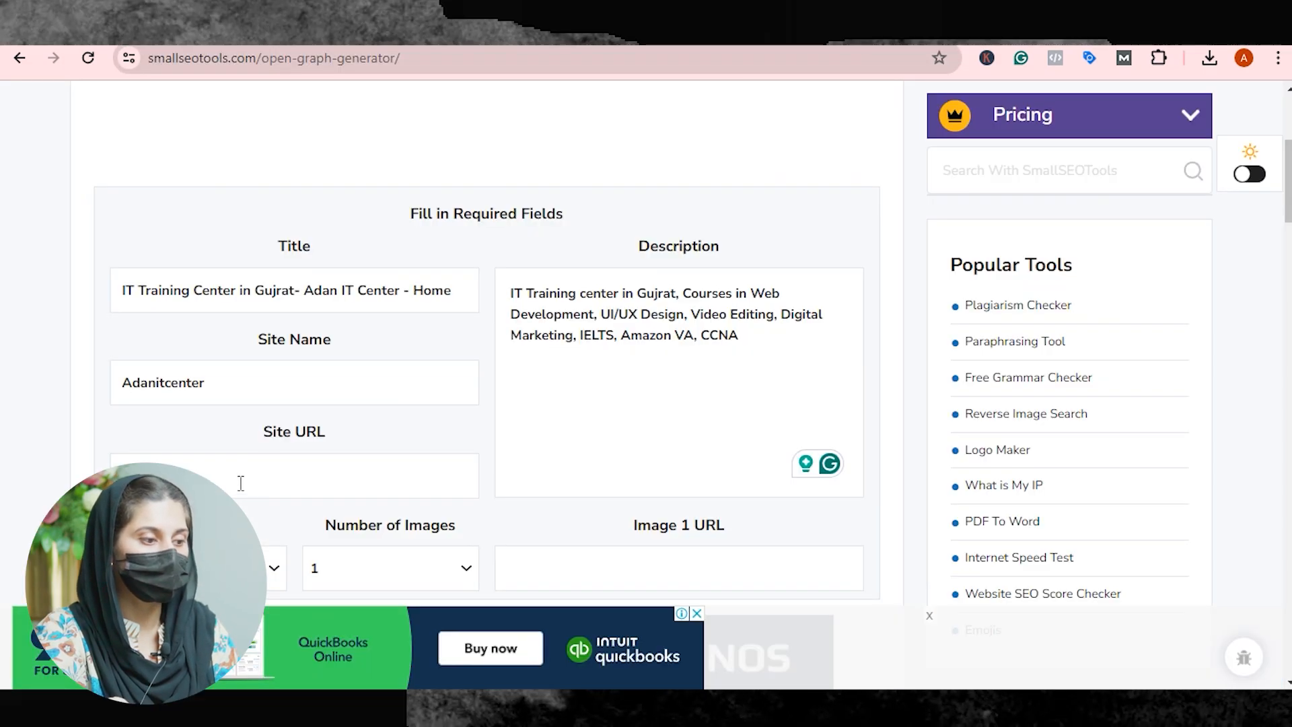
{"action": "key", "text": "ctrl+v"}
{"action": "scroll", "coordinate": [268, 261], "scroll_direction": "down", "scroll_amount": 5}
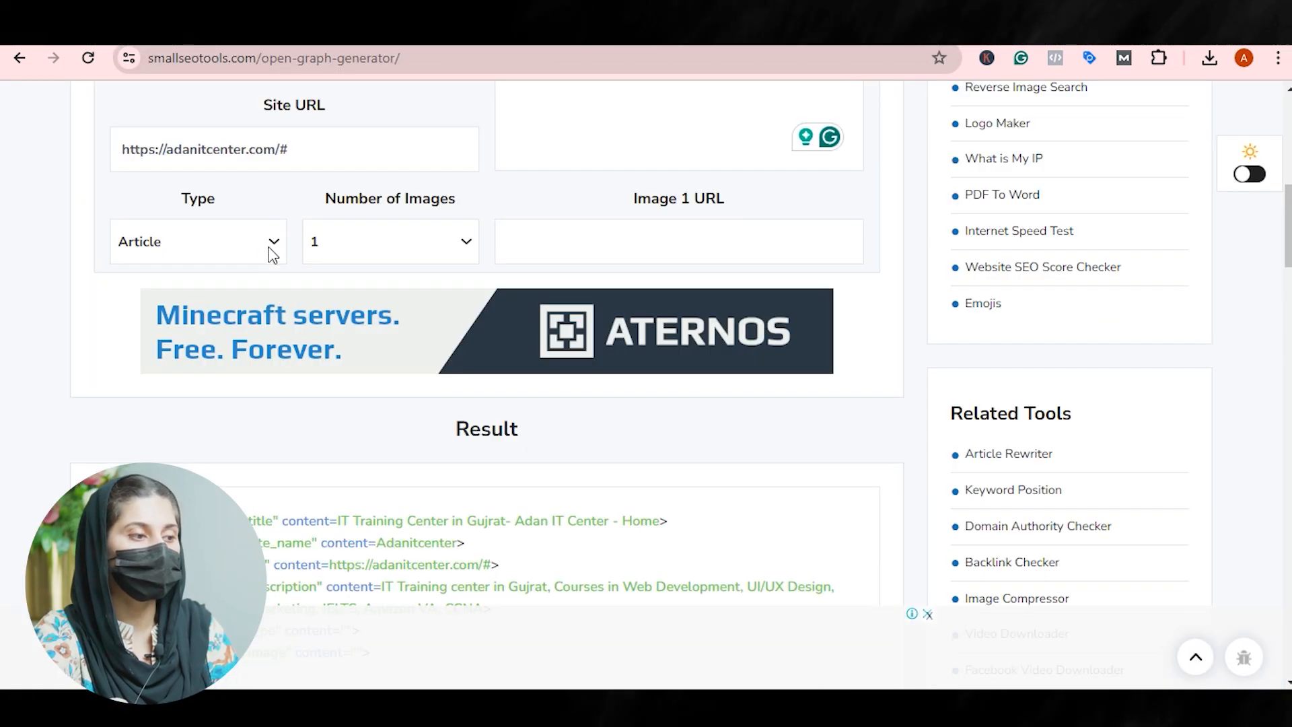
{"action": "left_click", "coordinate": [273, 249]}
{"action": "scroll", "coordinate": [196, 503], "scroll_direction": "down", "scroll_amount": 2}
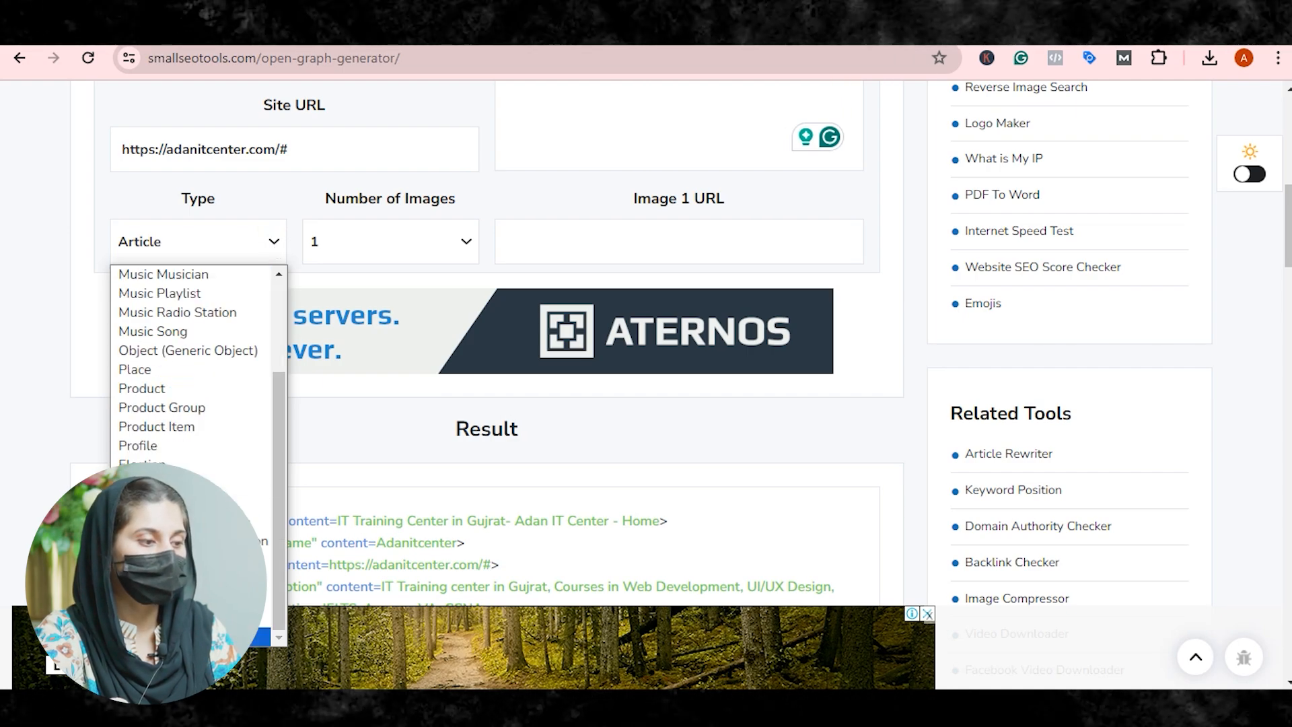
{"action": "left_click", "coordinate": [196, 637]}
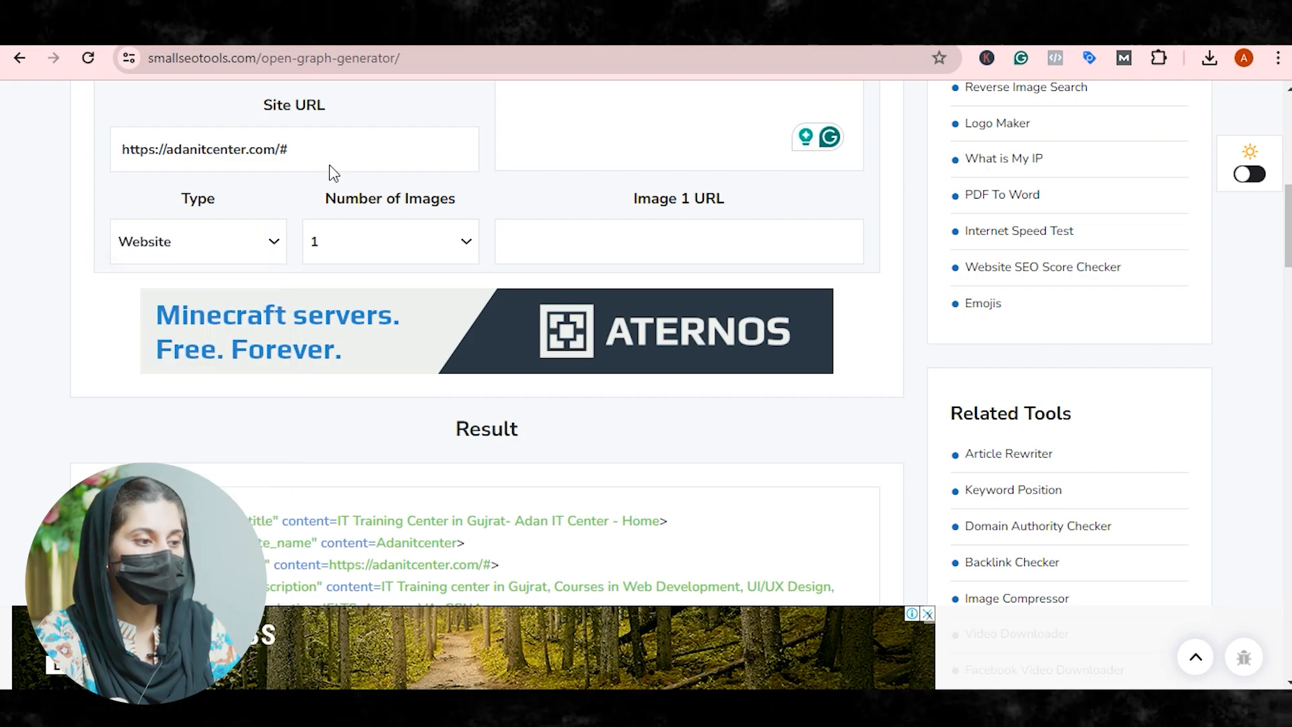
- Copy the Adan-white-01-light.png logo URL from the page source into Image 1 URL, and highlight the generated Open Graph tags
{"action": "left_click", "coordinate": [613, 239]}
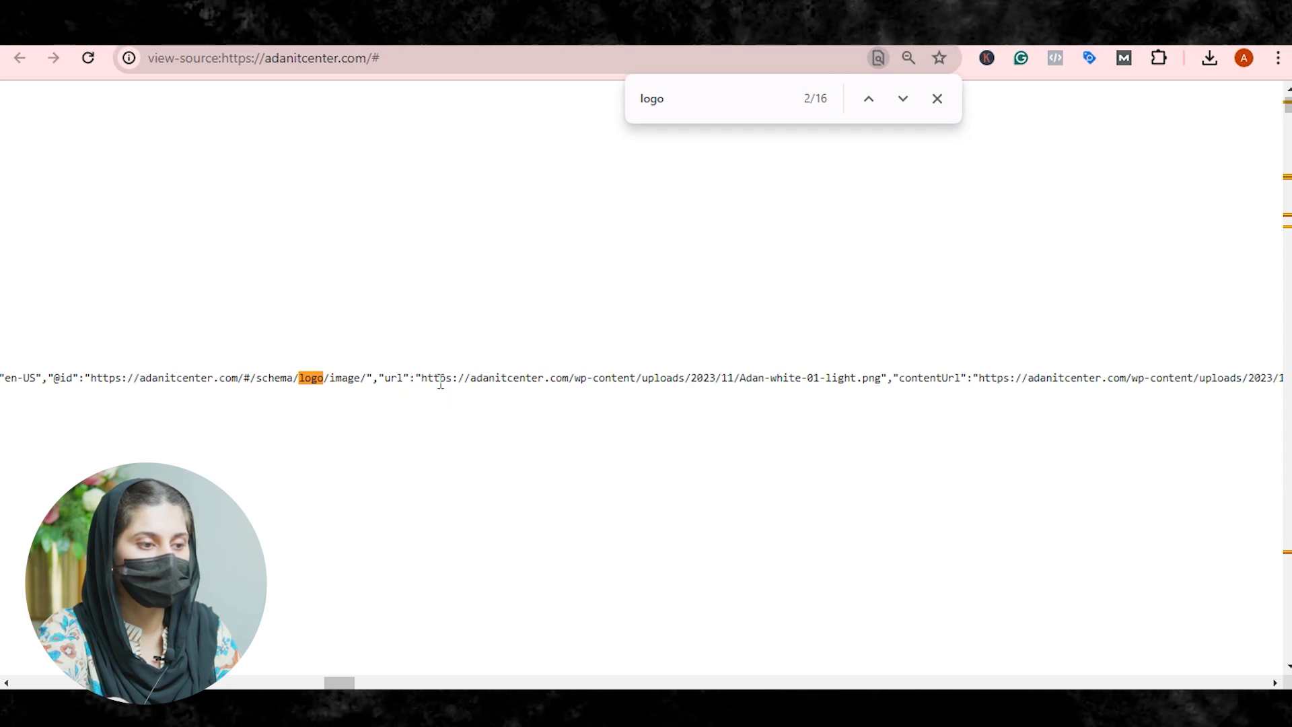
{"action": "left_click_drag", "start_coordinate": [422, 379], "coordinate": [878, 387]}
{"action": "key", "text": "ctrl+c"}
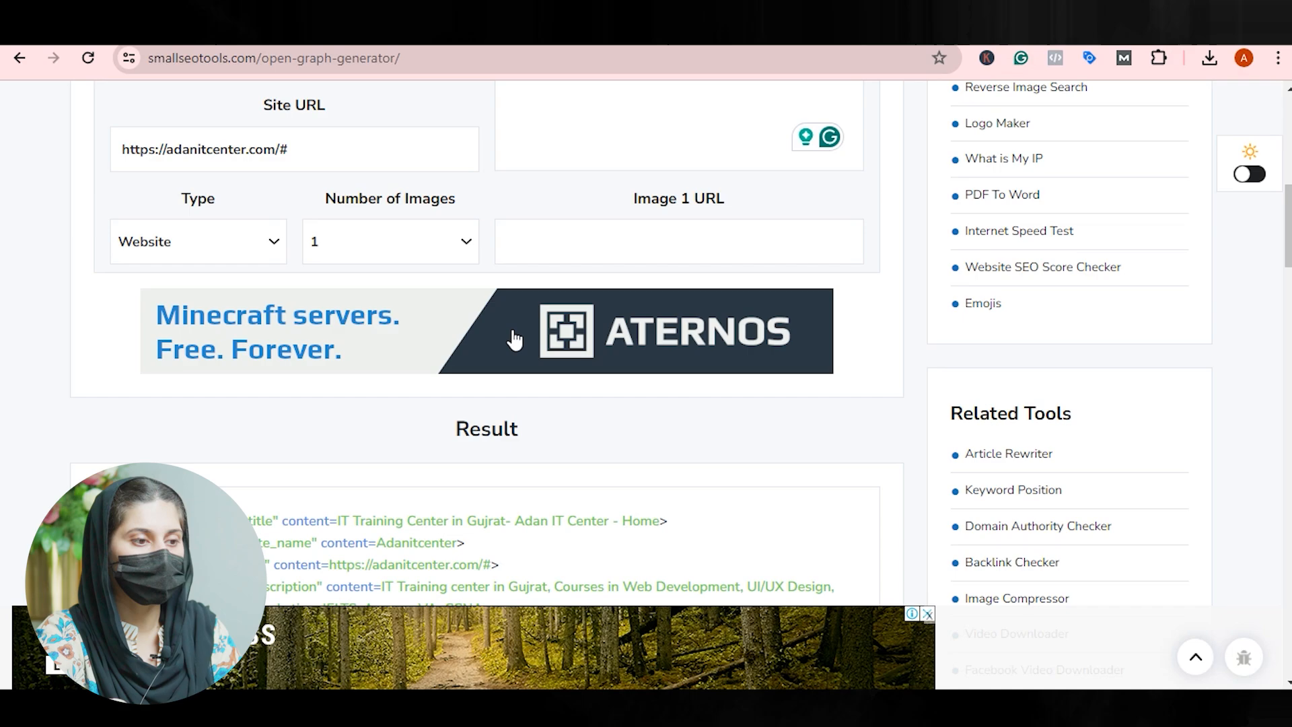
{"action": "left_click", "coordinate": [562, 244]}
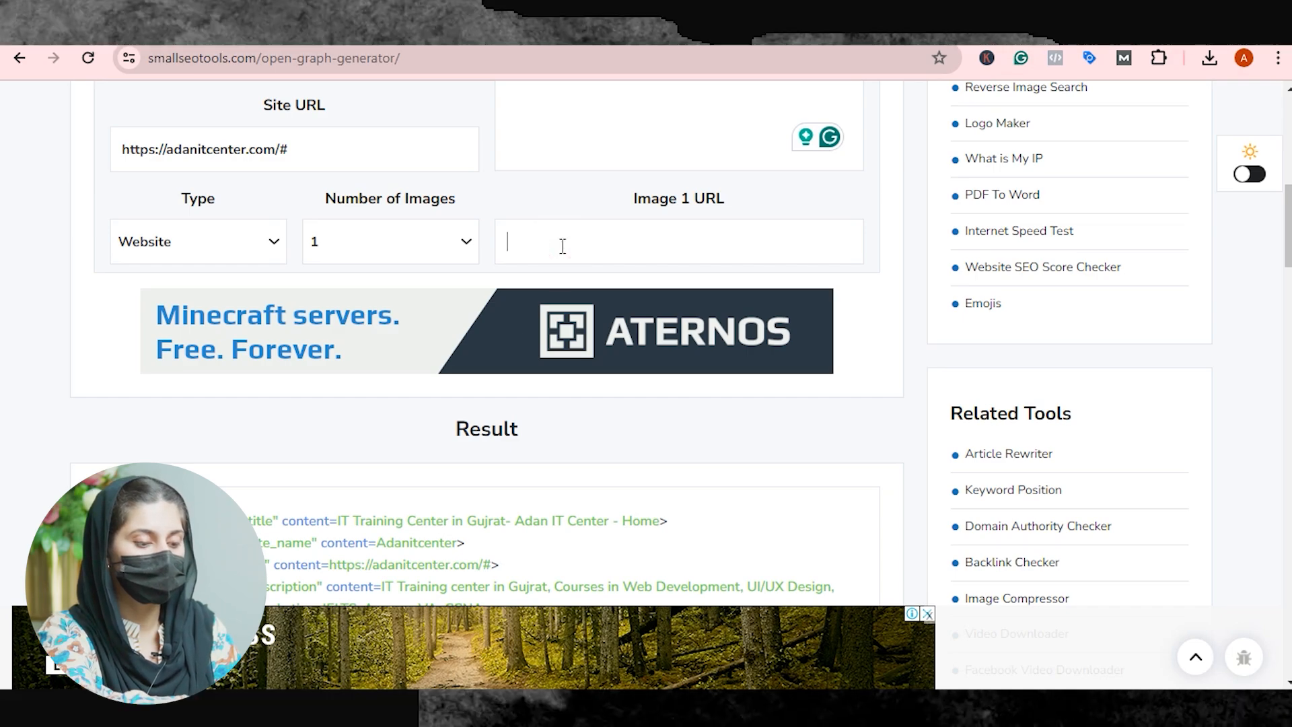
{"action": "key", "text": "ctrl+v"}
{"action": "scroll", "coordinate": [139, 231], "scroll_direction": "down", "scroll_amount": 4}
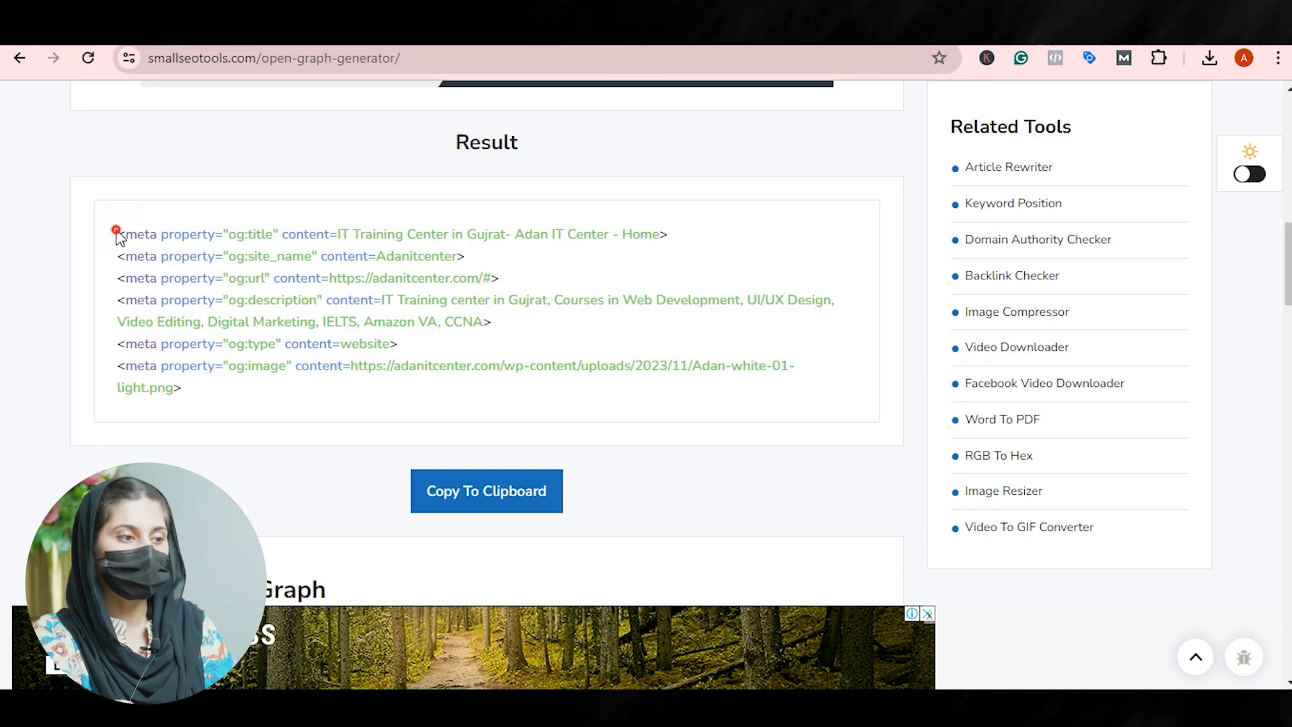
{"action": "left_click_drag", "start_coordinate": [118, 236], "coordinate": [876, 367]}
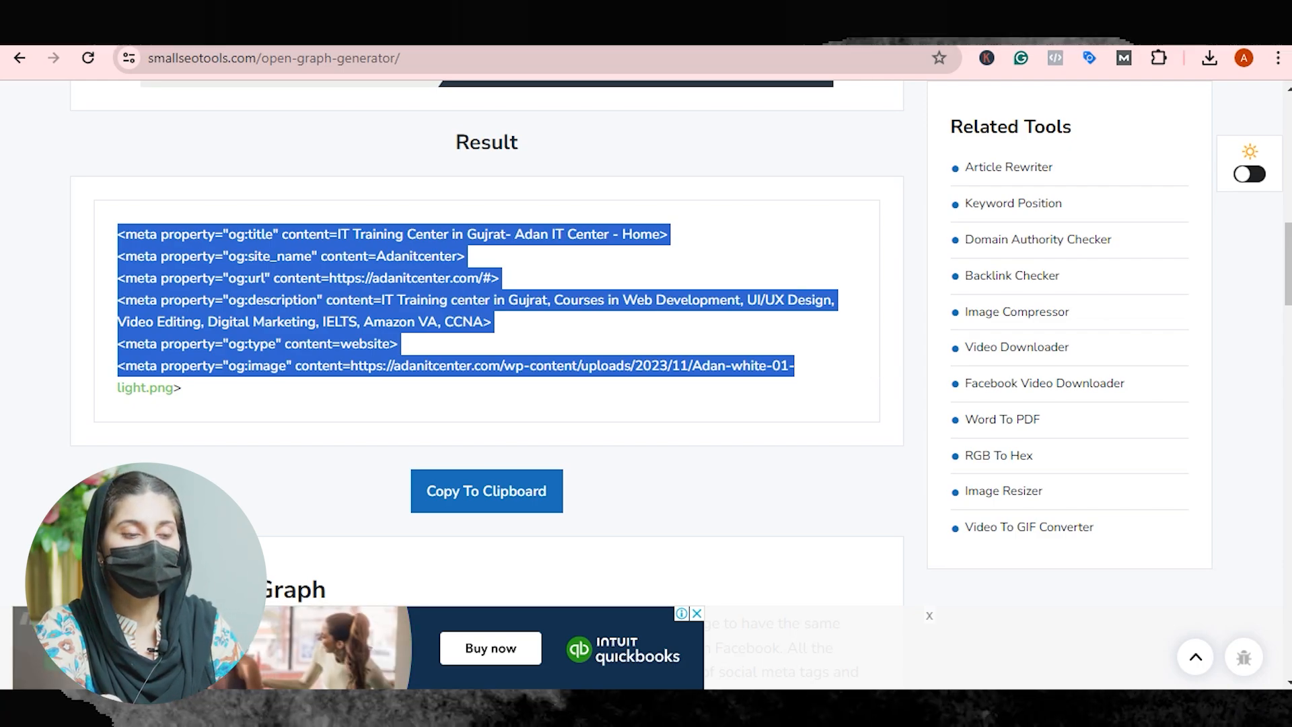
- In a new tab, search Google for "wtools twitter card generator" and open the WTOOLS Online Twitter Card Generator
{"action": "key", "text": "ctrl+t"}
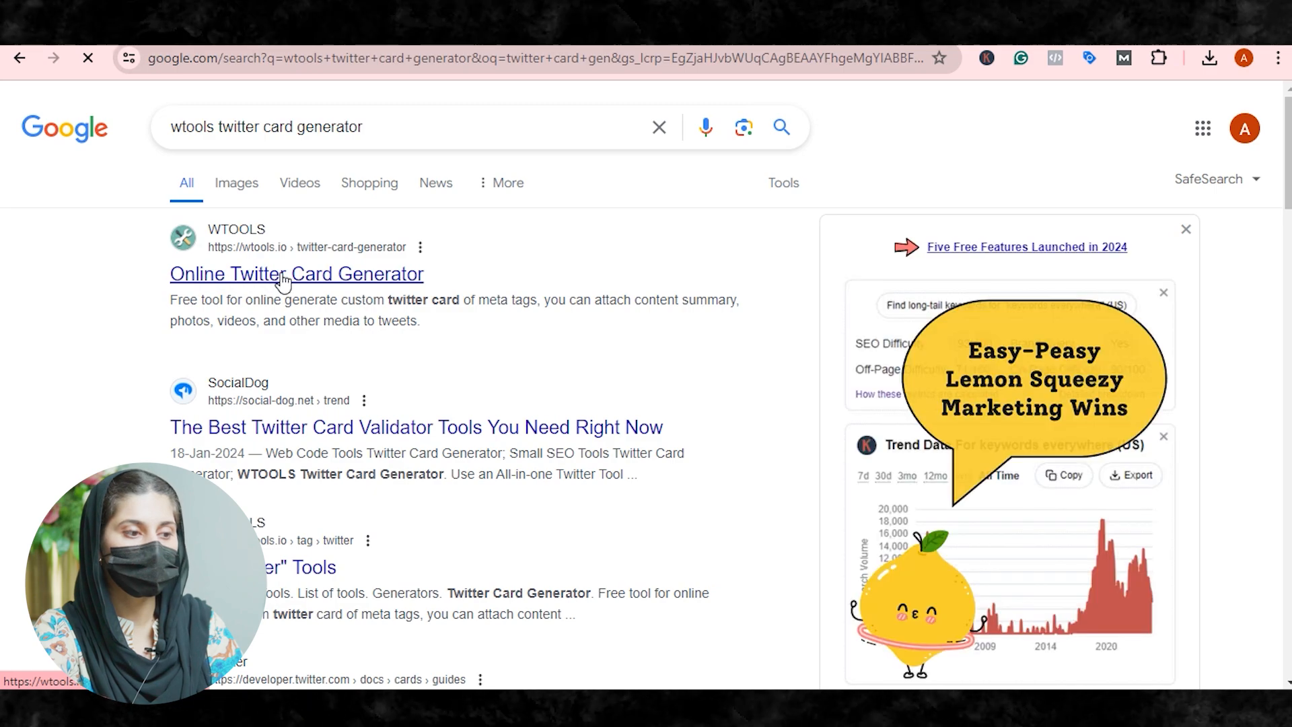
{"action": "left_click", "coordinate": [284, 280]}
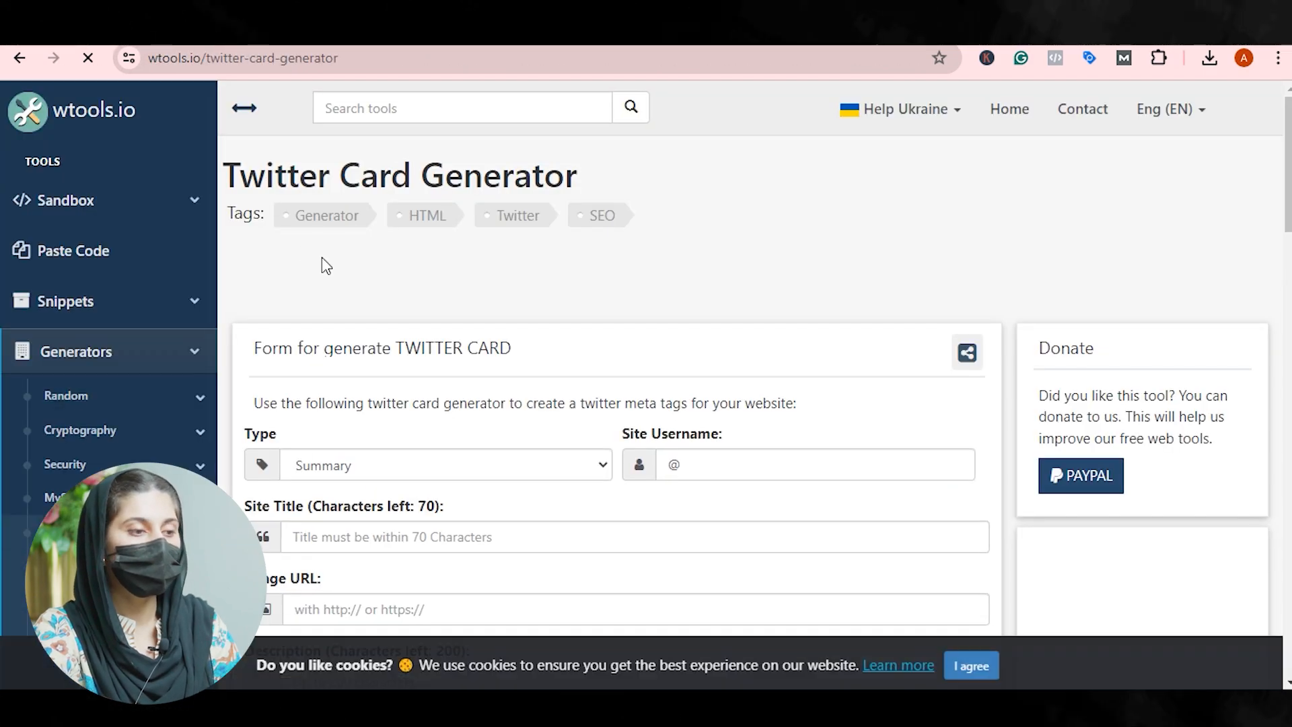
{"action": "scroll", "coordinate": [501, 319], "scroll_direction": "down", "scroll_amount": 1}
{"action": "scroll", "coordinate": [502, 319], "scroll_direction": "down", "scroll_amount": 2}
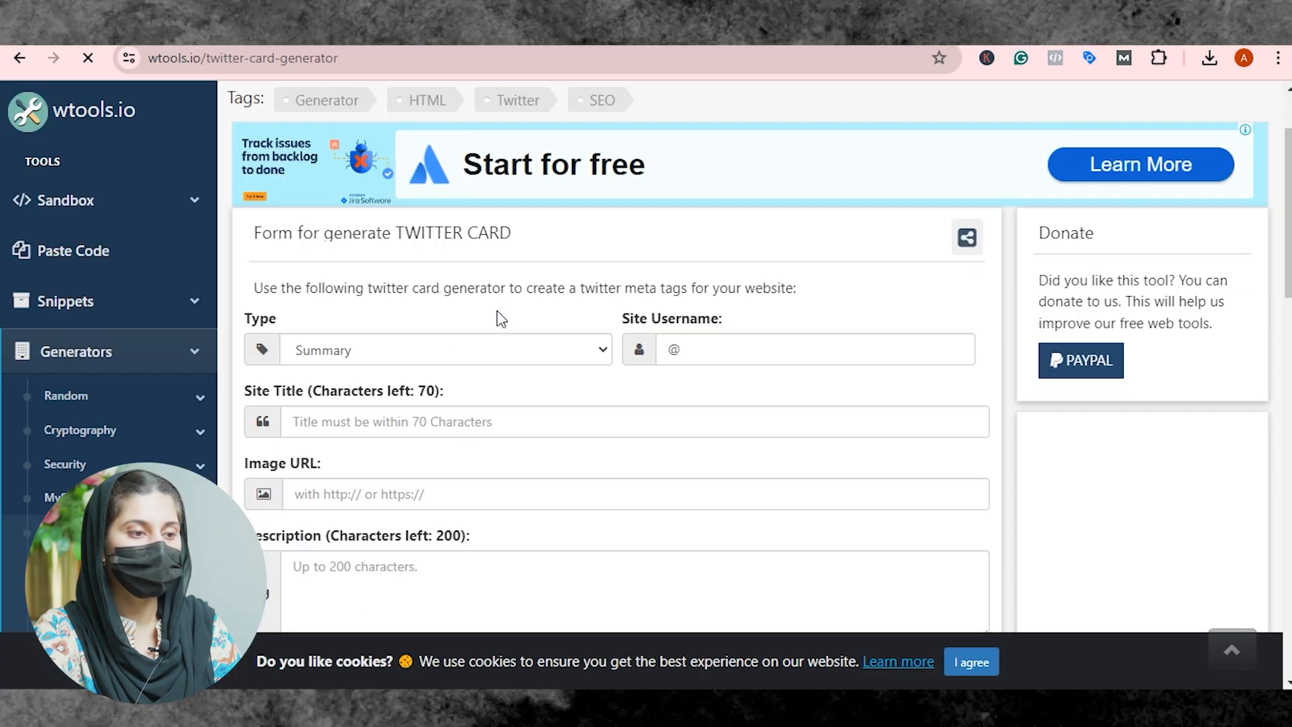
{"action": "left_click", "coordinate": [601, 300]}
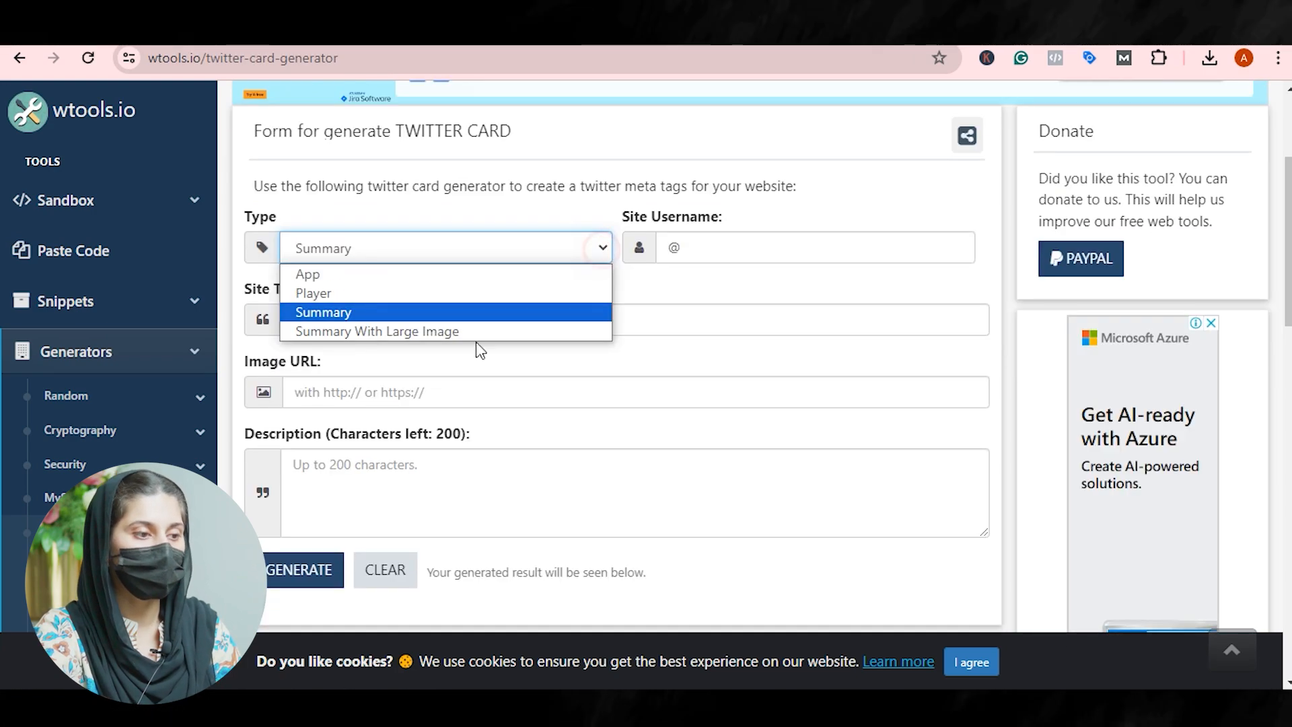
{"action": "left_click", "coordinate": [434, 331]}
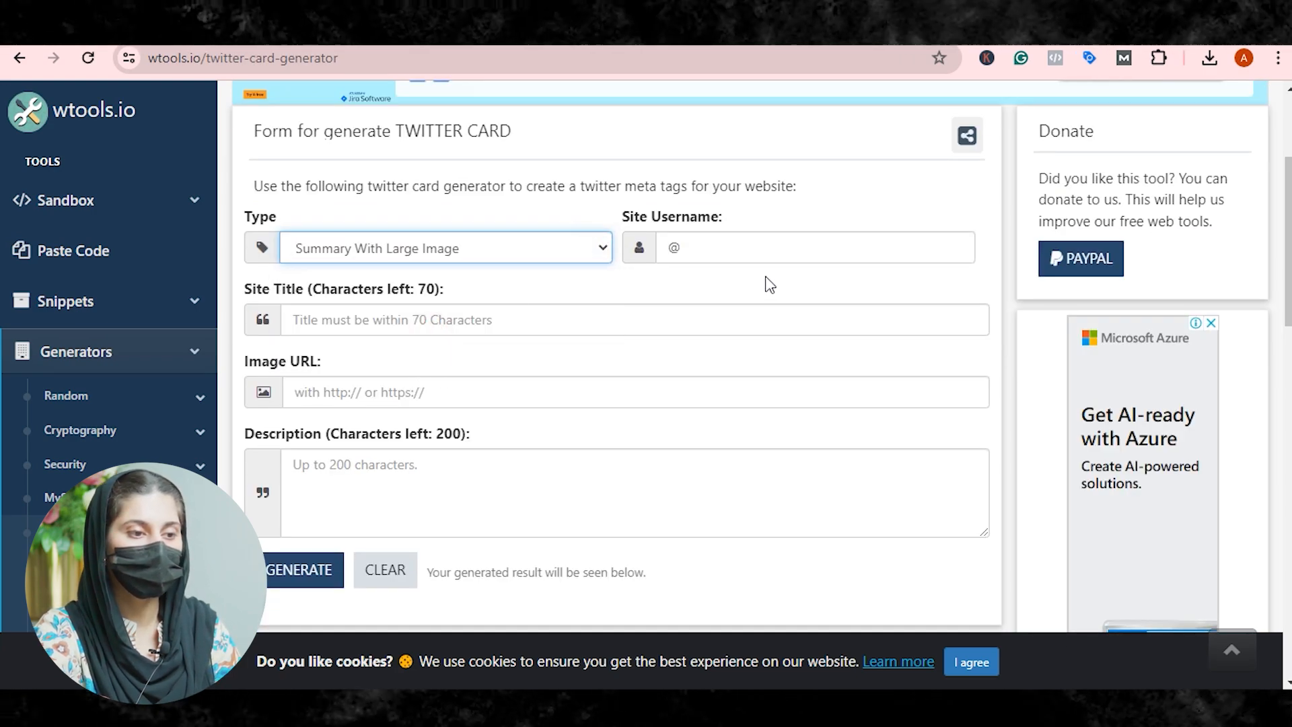
{"action": "left_click", "coordinate": [735, 247]}
{"action": "type", "text": "@Adanit c"}
{"action": "key", "text": "BackSpace"}
{"action": "key", "text": "BackSpace"}
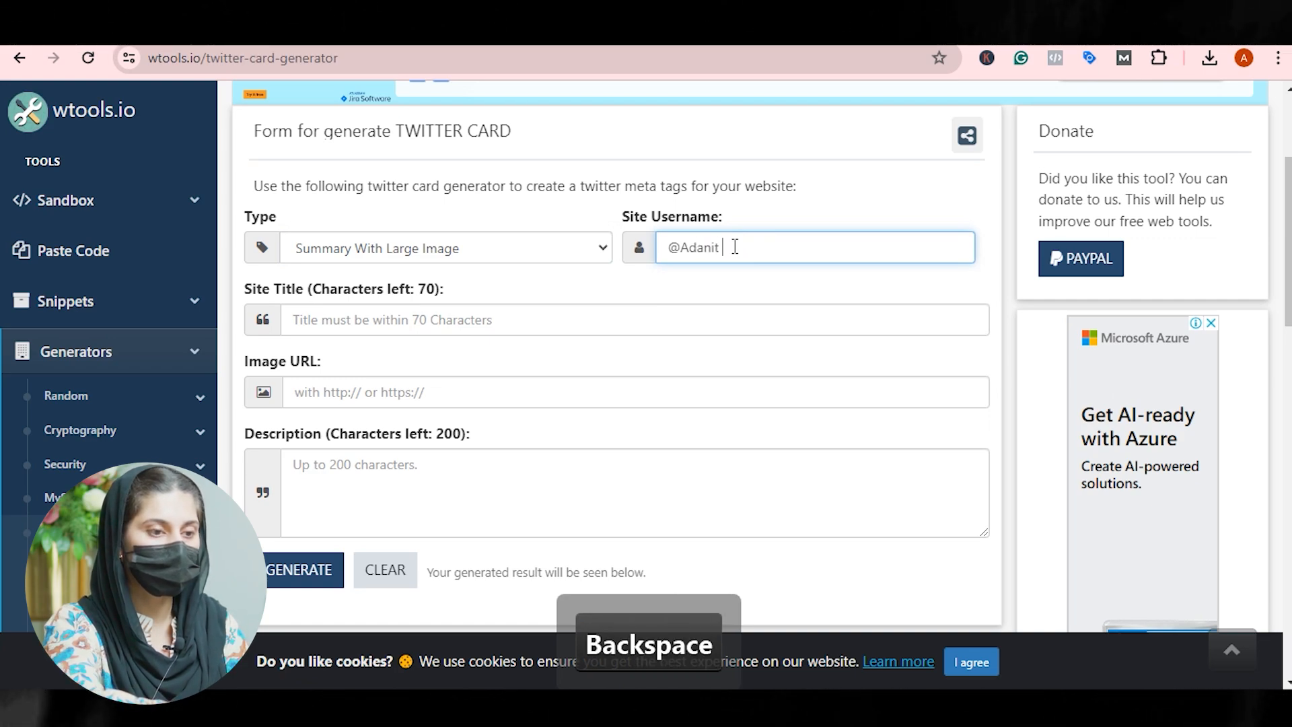
{"action": "type", "text": "center"}
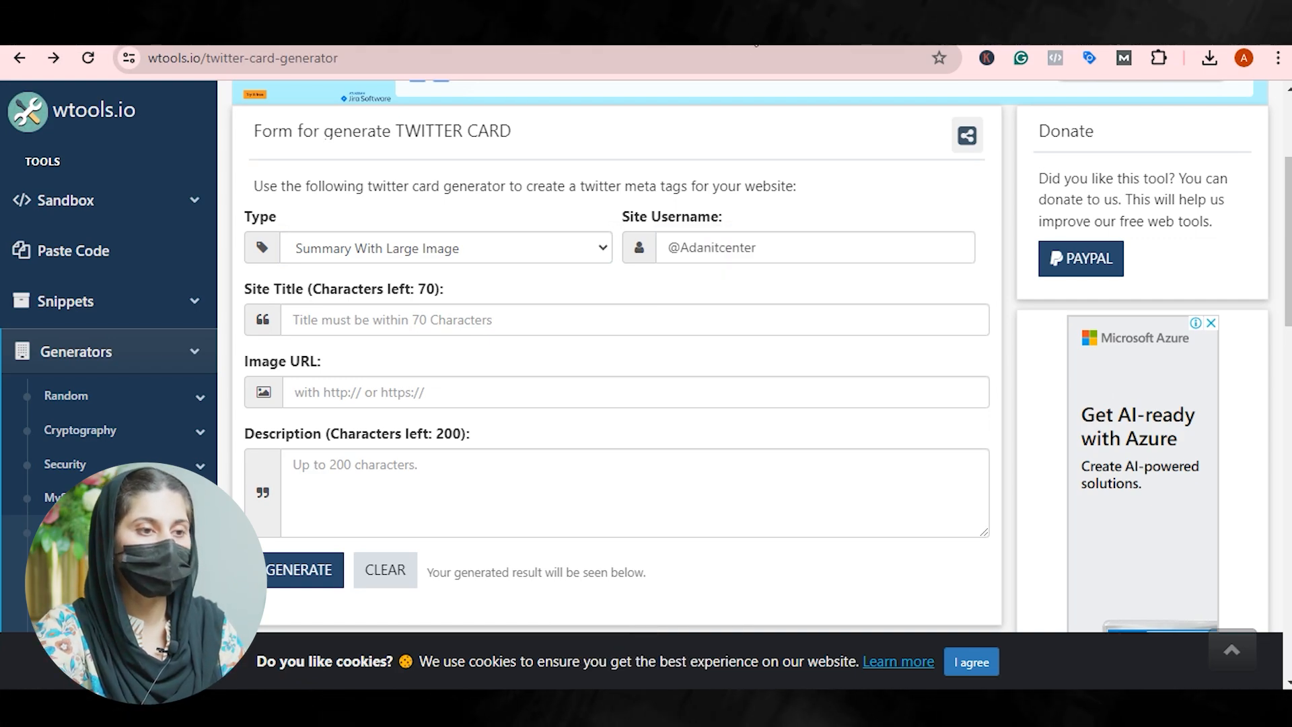
- Copy the title "IT Training Center in Gujrat- Adan IT Center - Home" from the page source into the Twitter card's Site Title
{"action": "left_click", "coordinate": [748, 35]}
{"action": "left_click", "coordinate": [807, 32]}
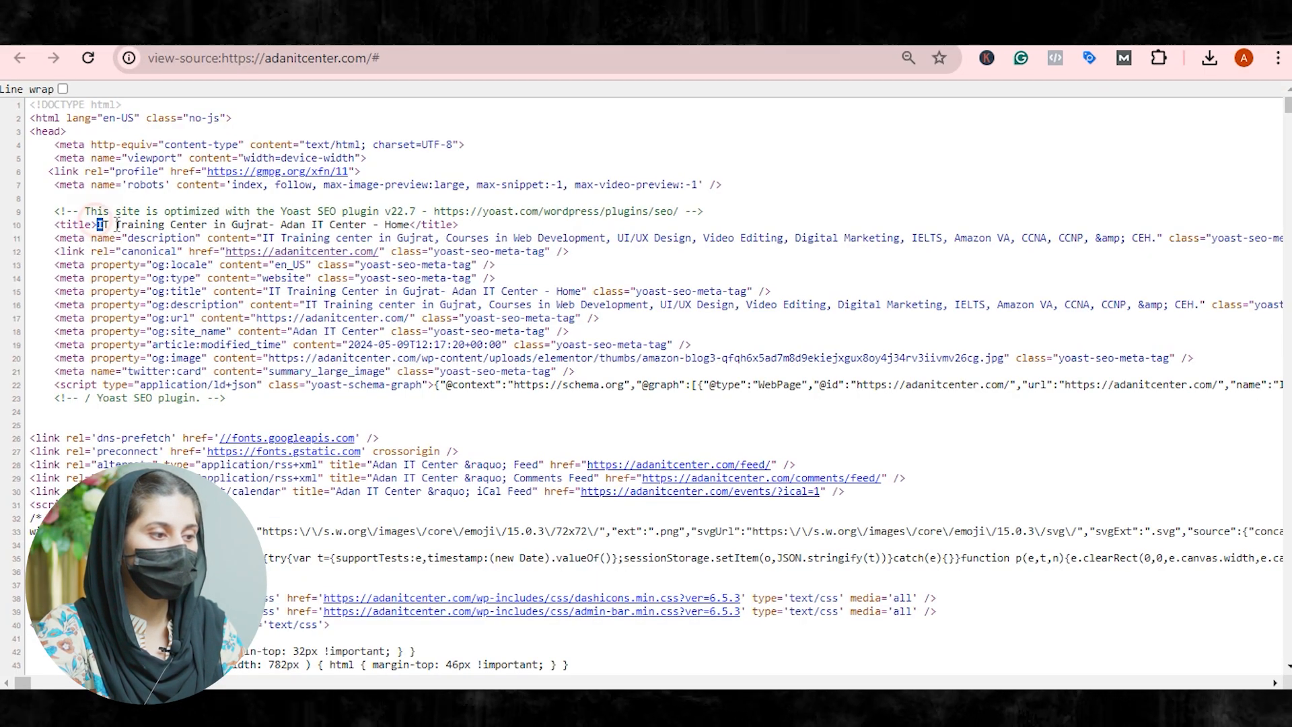
{"action": "left_click_drag", "start_coordinate": [96, 224], "coordinate": [212, 224]}
{"action": "key", "text": "ctrl+c"}
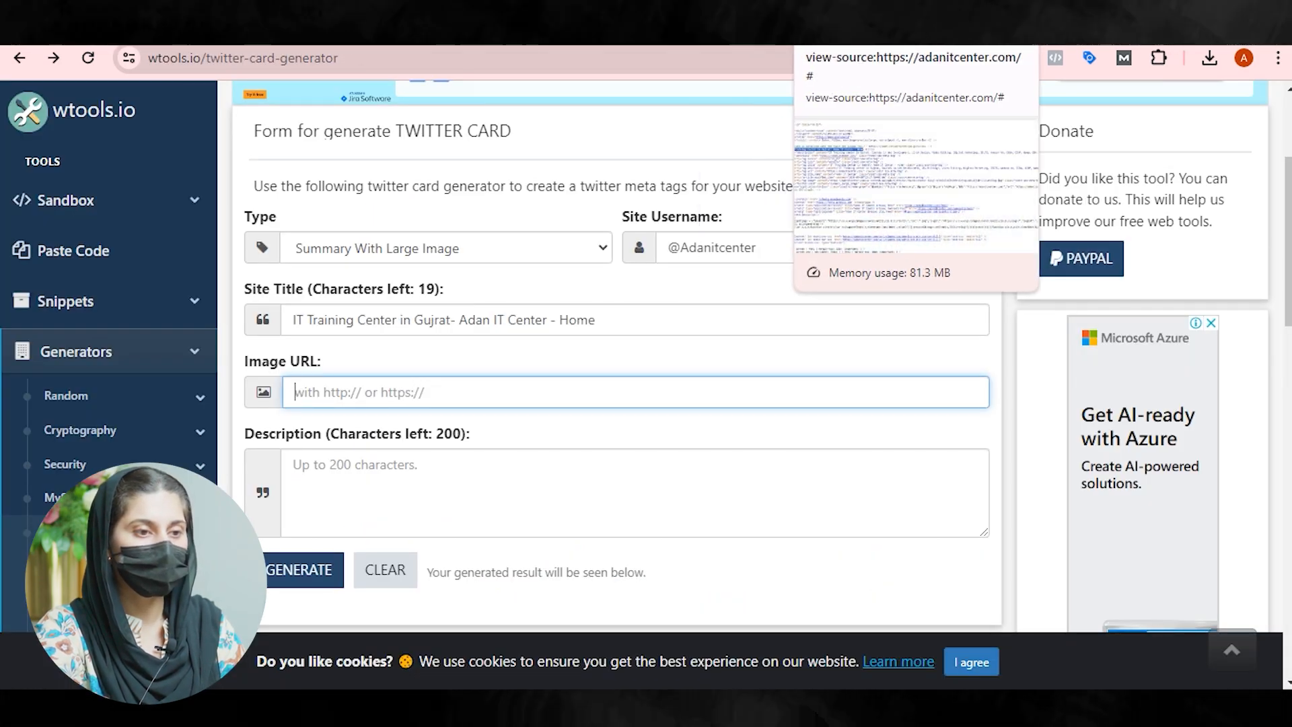
- Search the adanitcenter.com page source for "logo" and locate the Adan-white-01-light.png image URL
{"action": "left_click", "coordinate": [855, 33]}
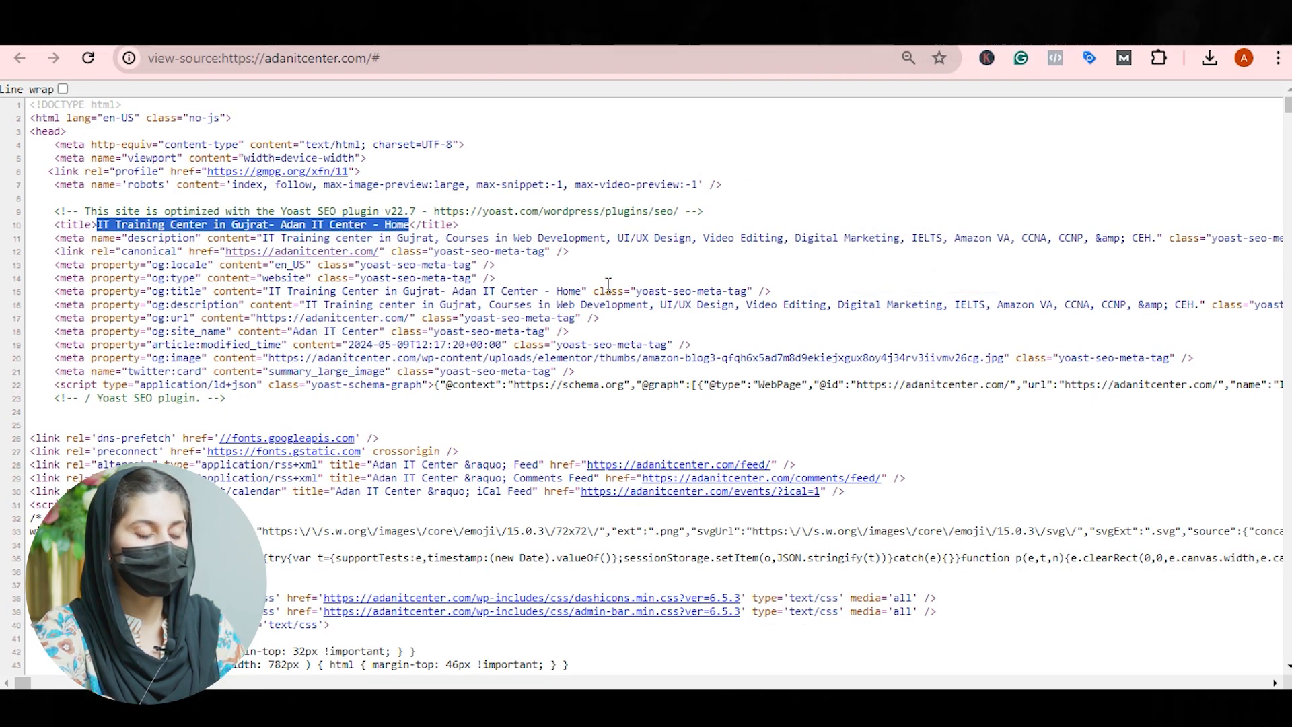
{"action": "key", "text": "ctrl+f"}
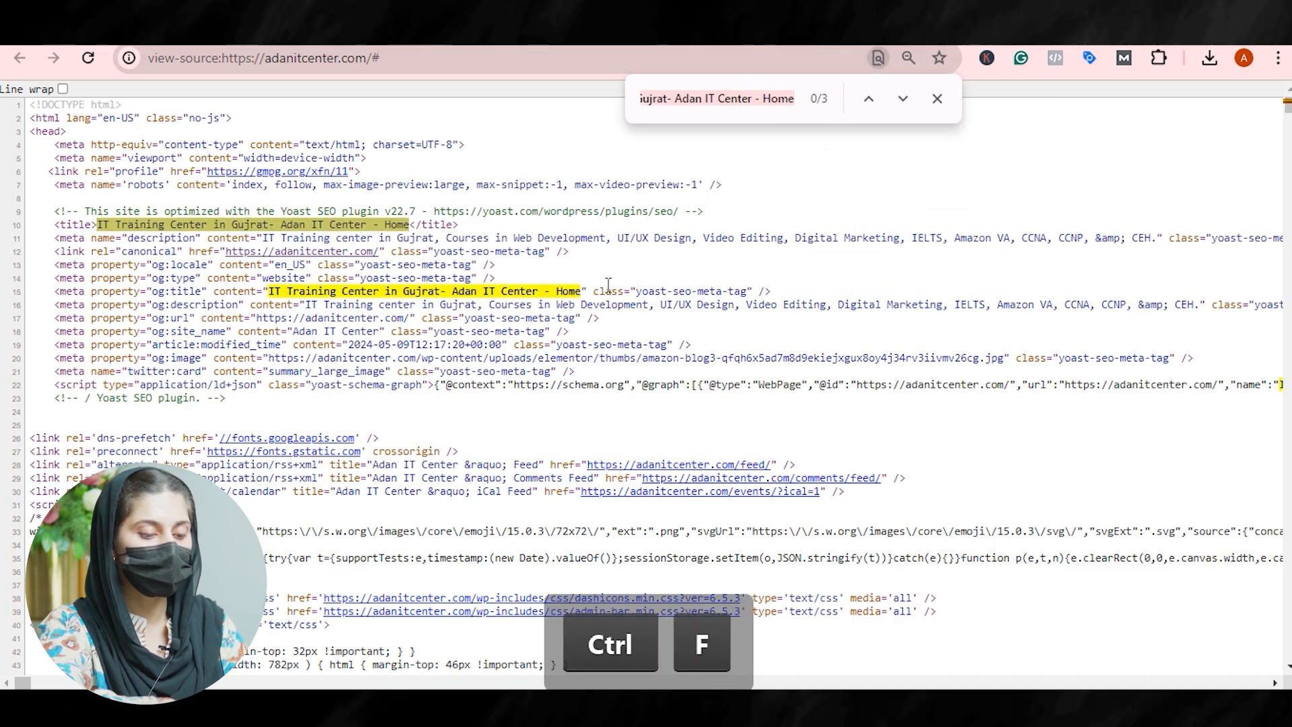
{"action": "type", "text": "logo"}
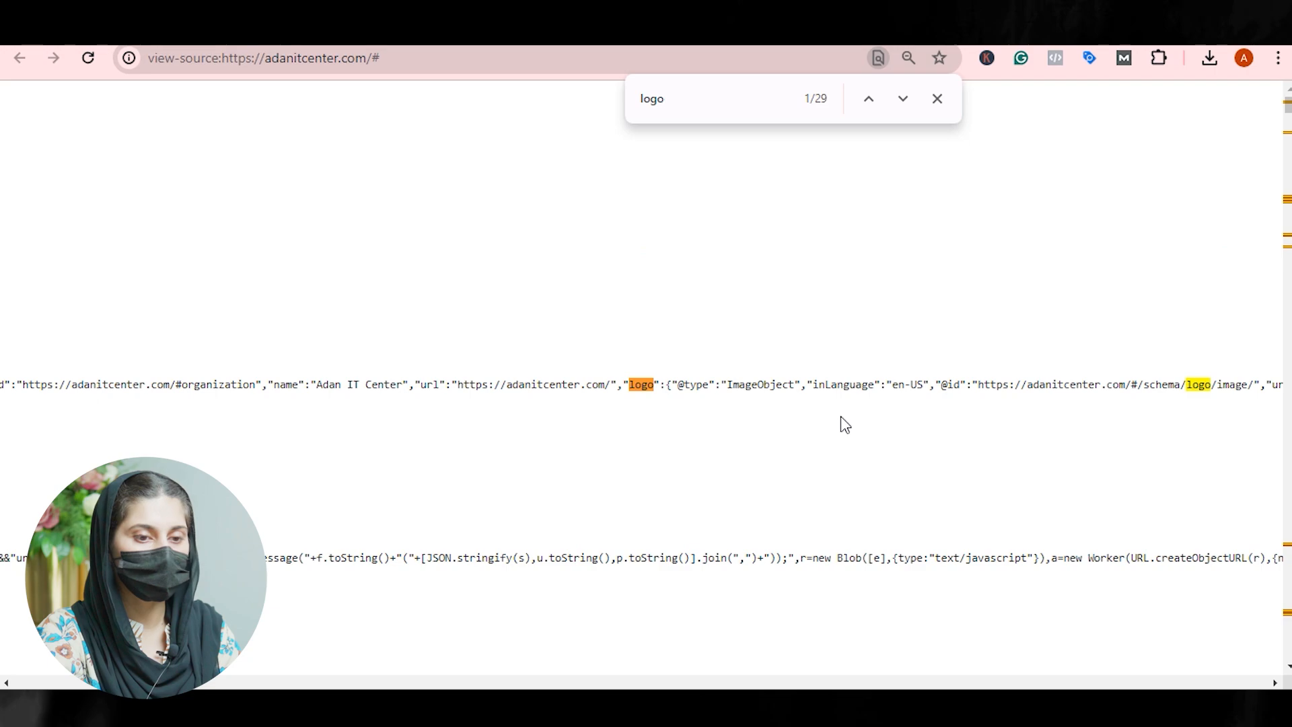
{"action": "scroll", "coordinate": [706, 444], "scroll_direction": "right", "scroll_amount": 10}
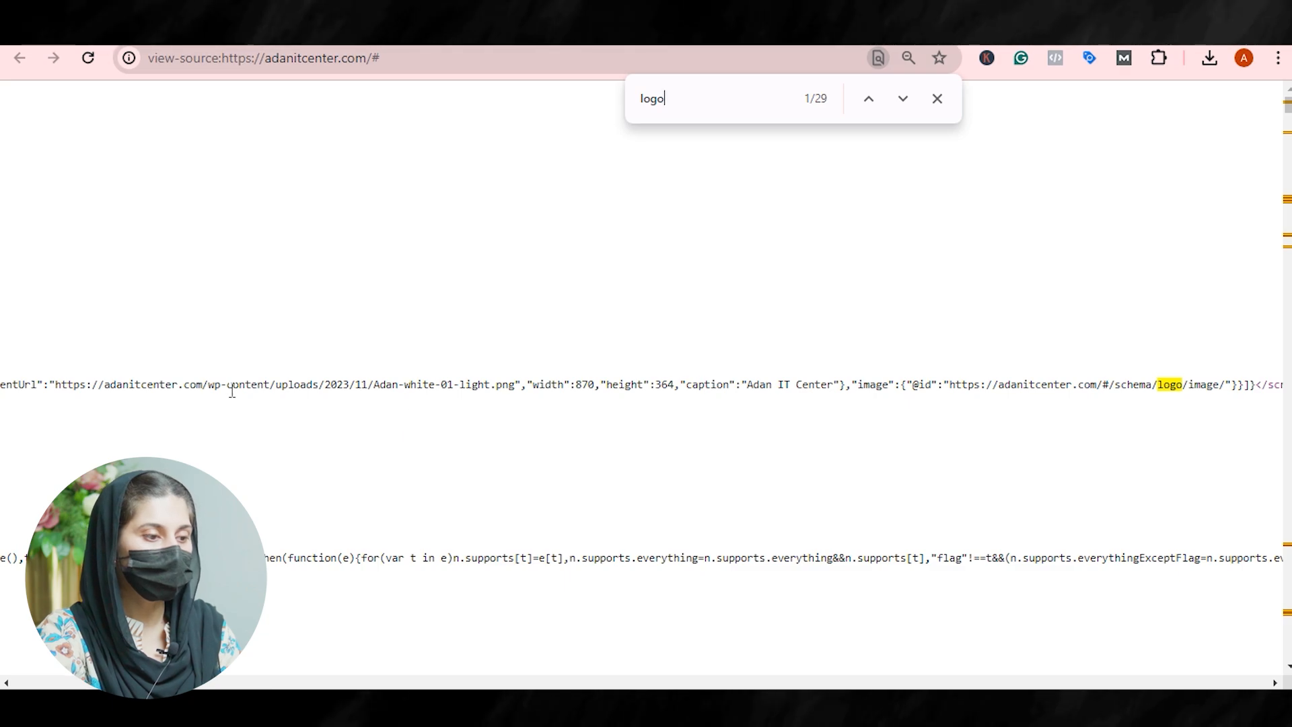
- Copy the Adan-white-01-light.png URL from the Open Graph generator's Image 1 URL into the Twitter card's Image URL
{"action": "left_click", "coordinate": [945, 33]}
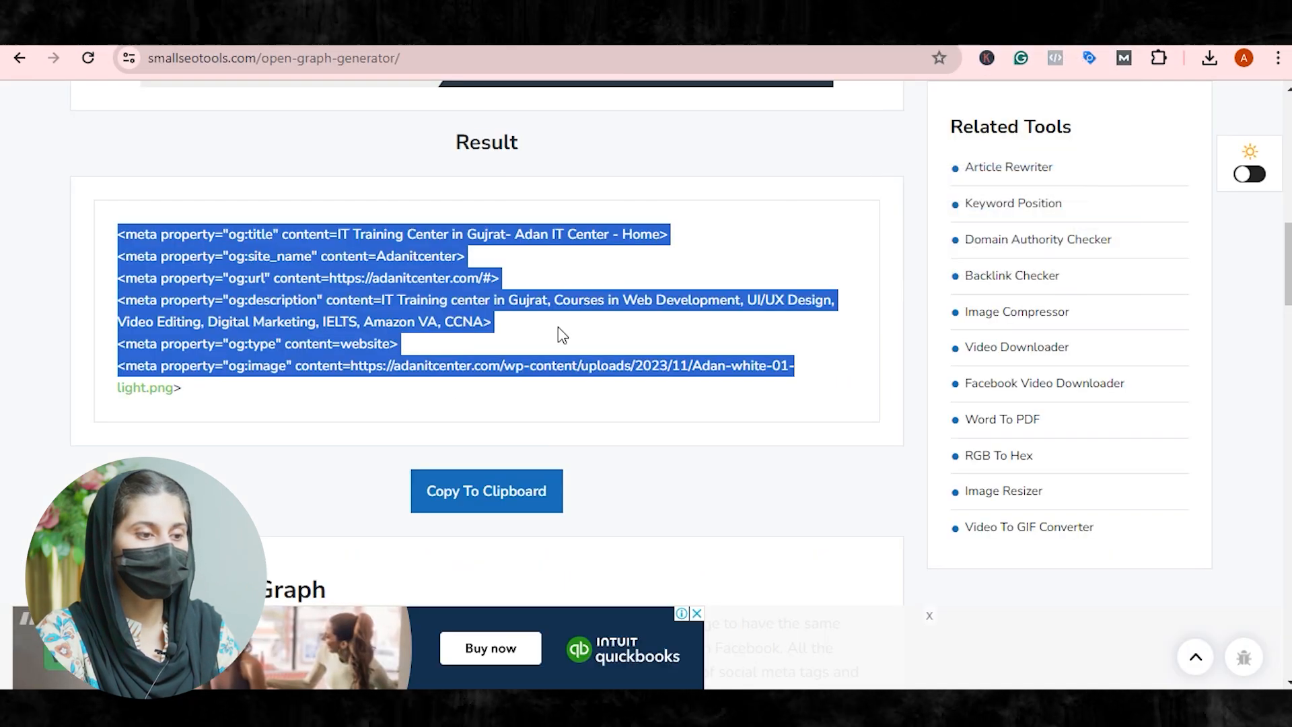
{"action": "left_click", "coordinate": [769, 190]}
{"action": "scroll", "coordinate": [770, 182], "scroll_direction": "up", "scroll_amount": 5}
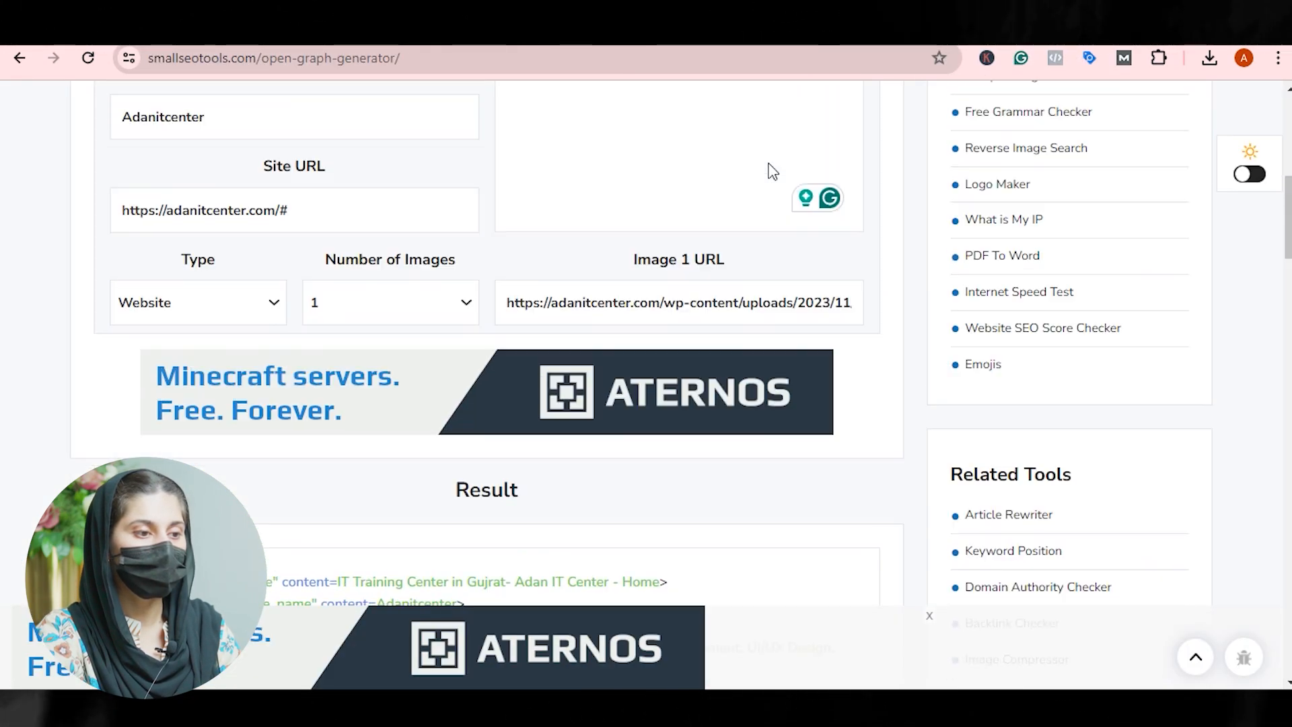
{"action": "scroll", "coordinate": [771, 172], "scroll_direction": "up", "scroll_amount": 3}
{"action": "left_click", "coordinate": [679, 510]}
{"action": "key", "text": "ctrl+a"}
{"action": "key", "text": "ctrl+v"}
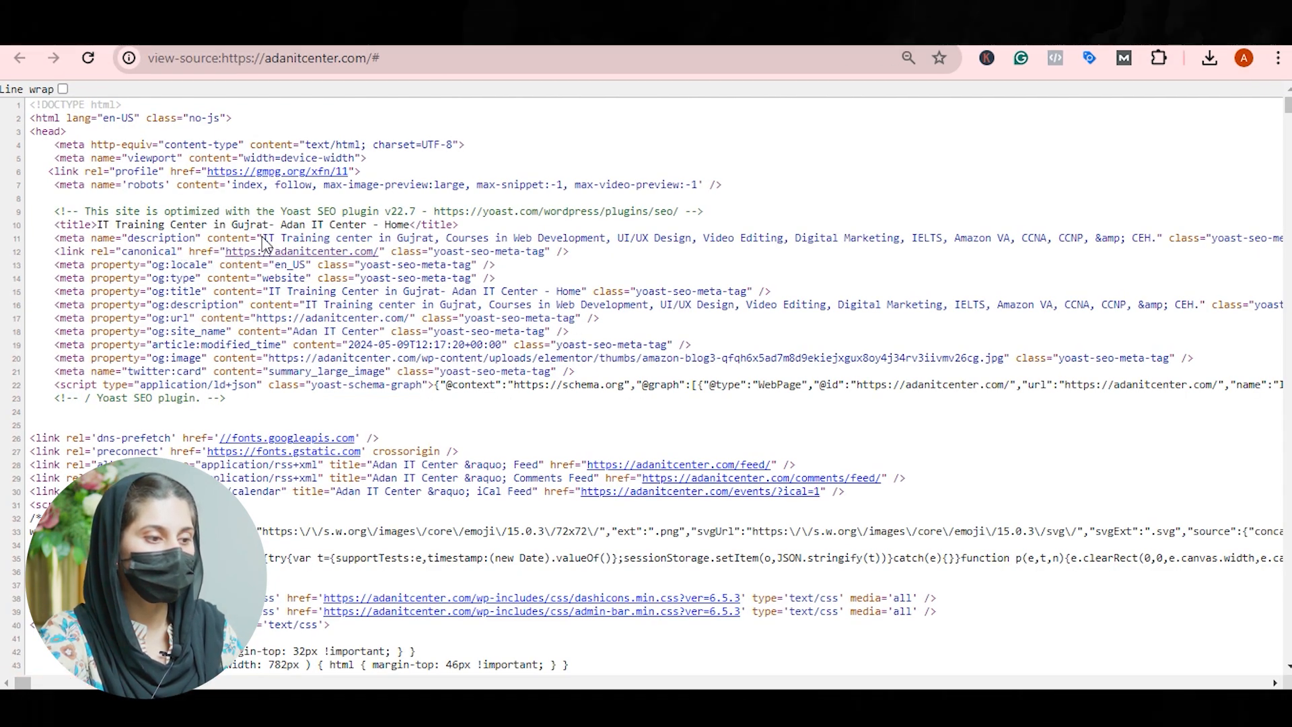
- Copy the meta description from the page source into the Twitter card's Description and generate the Twitter card tags
{"action": "left_click_drag", "start_coordinate": [266, 237], "coordinate": [1009, 237]}
{"action": "key", "text": "ctrl+c"}
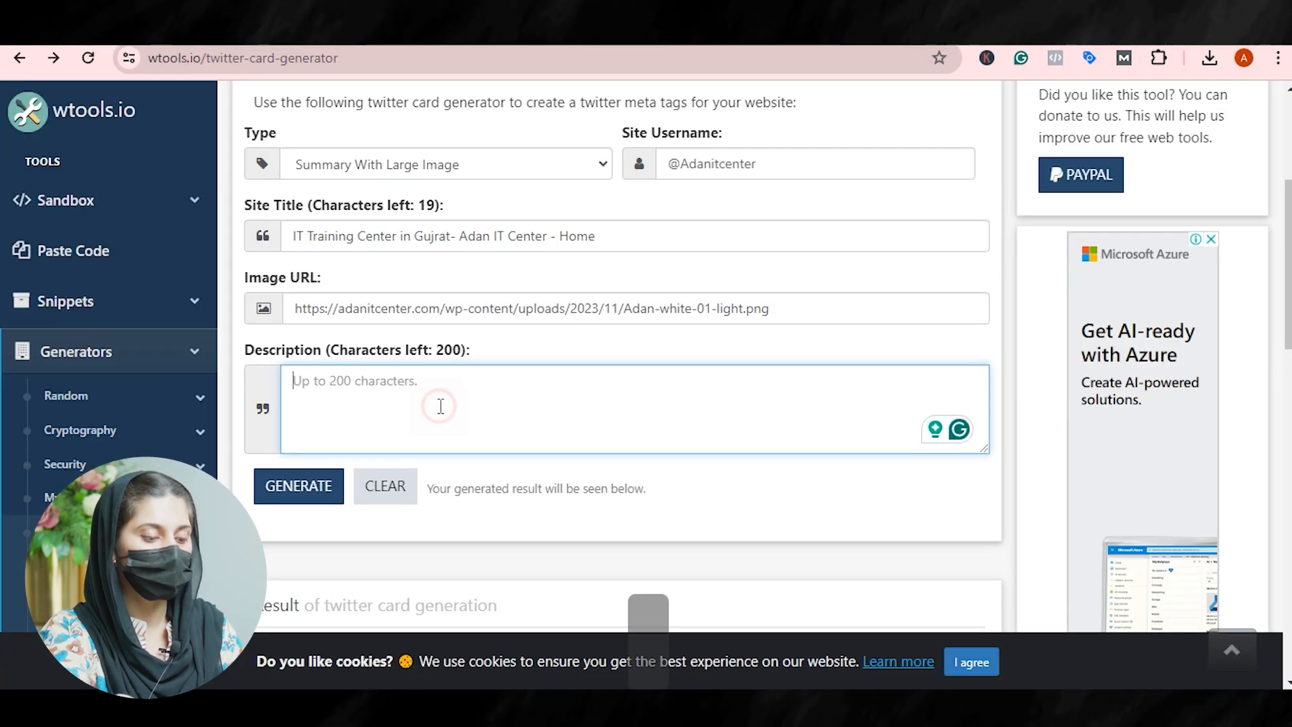
{"action": "key", "text": "ctrl+v"}
{"action": "scroll", "coordinate": [377, 336], "scroll_direction": "down", "scroll_amount": 2}
{"action": "left_click", "coordinate": [310, 276]}
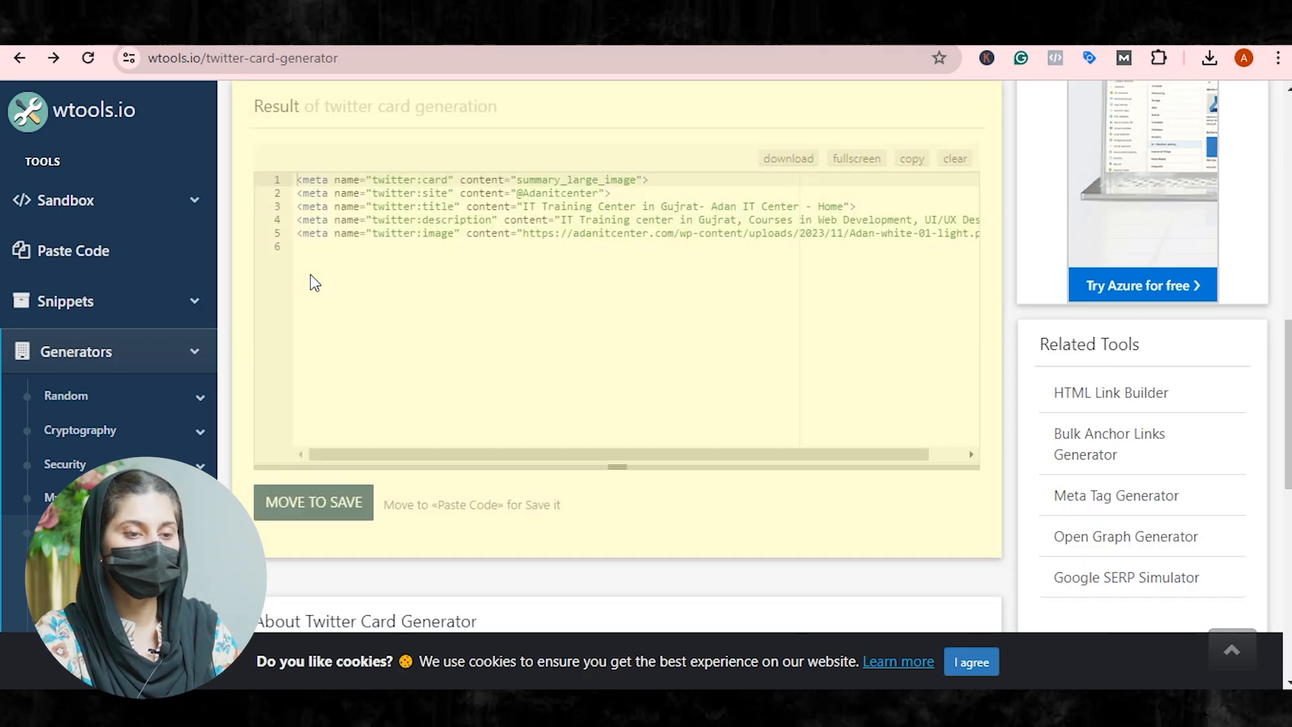
{"action": "scroll", "coordinate": [623, 349], "scroll_direction": "up", "scroll_amount": 2}
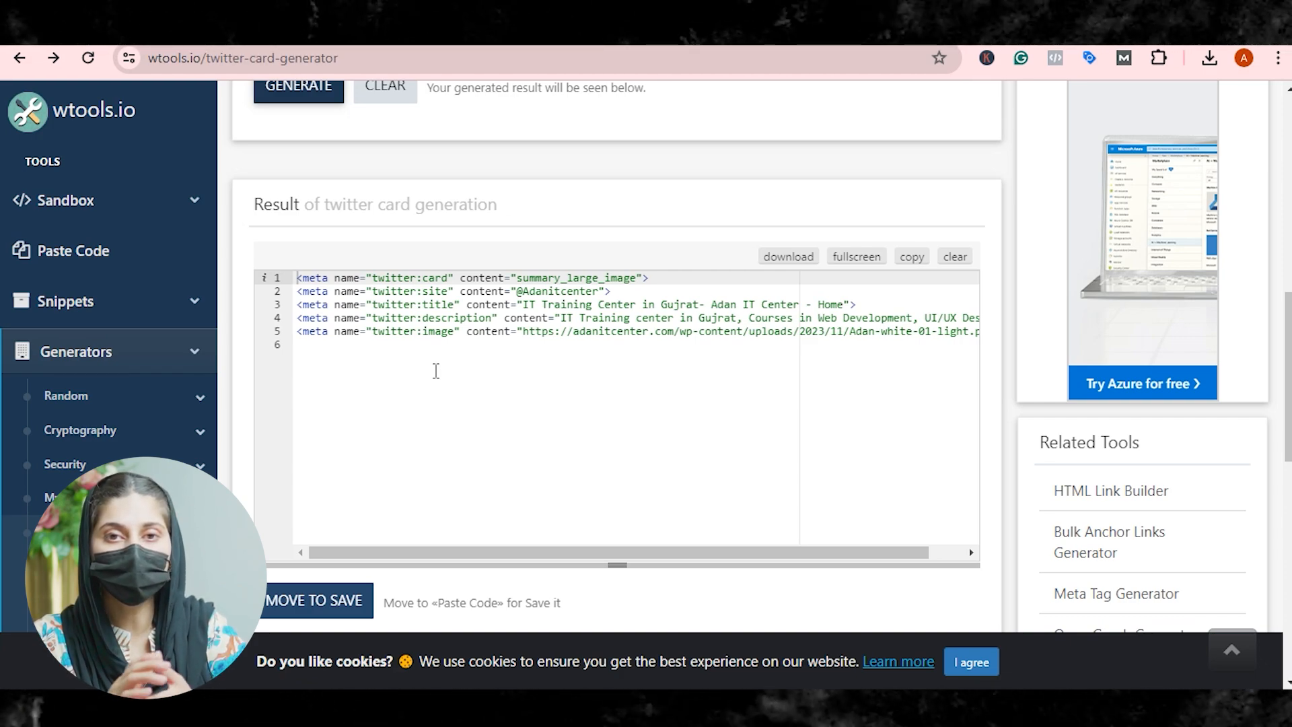
- Switch to the WordPress admin and open the settings of the Open Graph and Twitter Card Tags plugin
{"action": "left_click", "coordinate": [599, 31]}
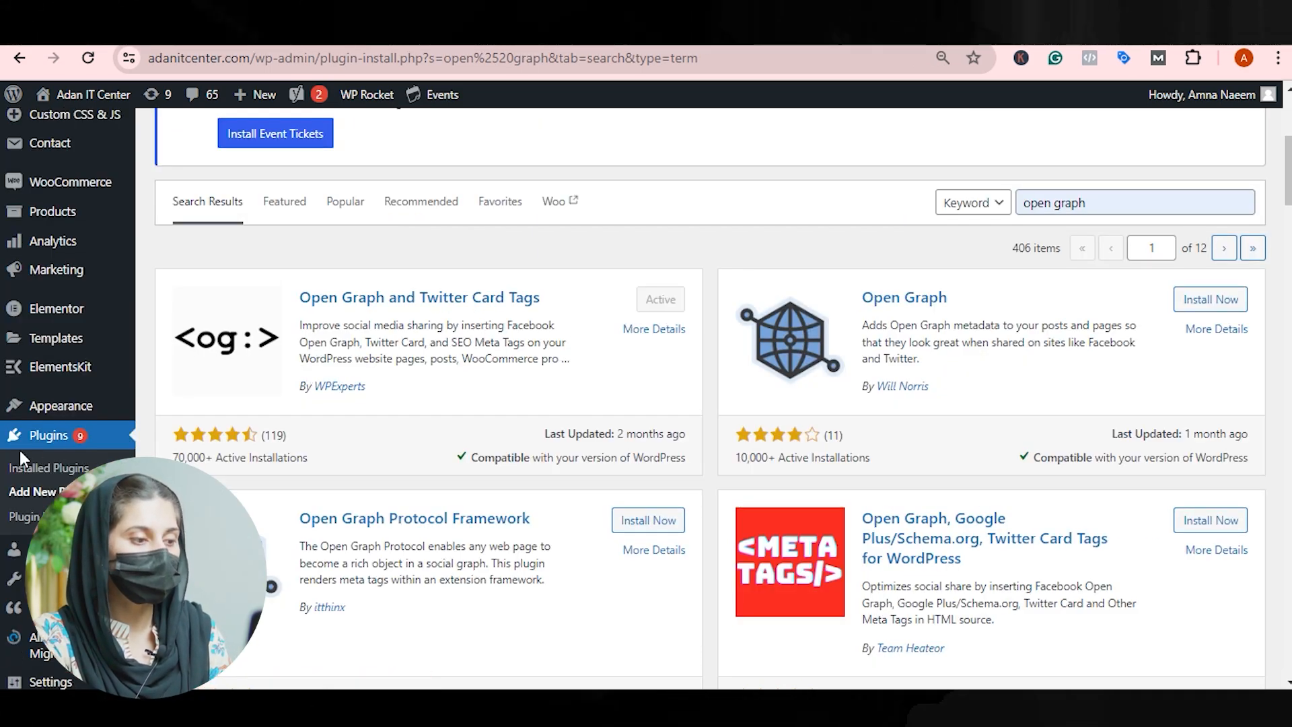
{"action": "mouse_move", "coordinate": [13, 578]}
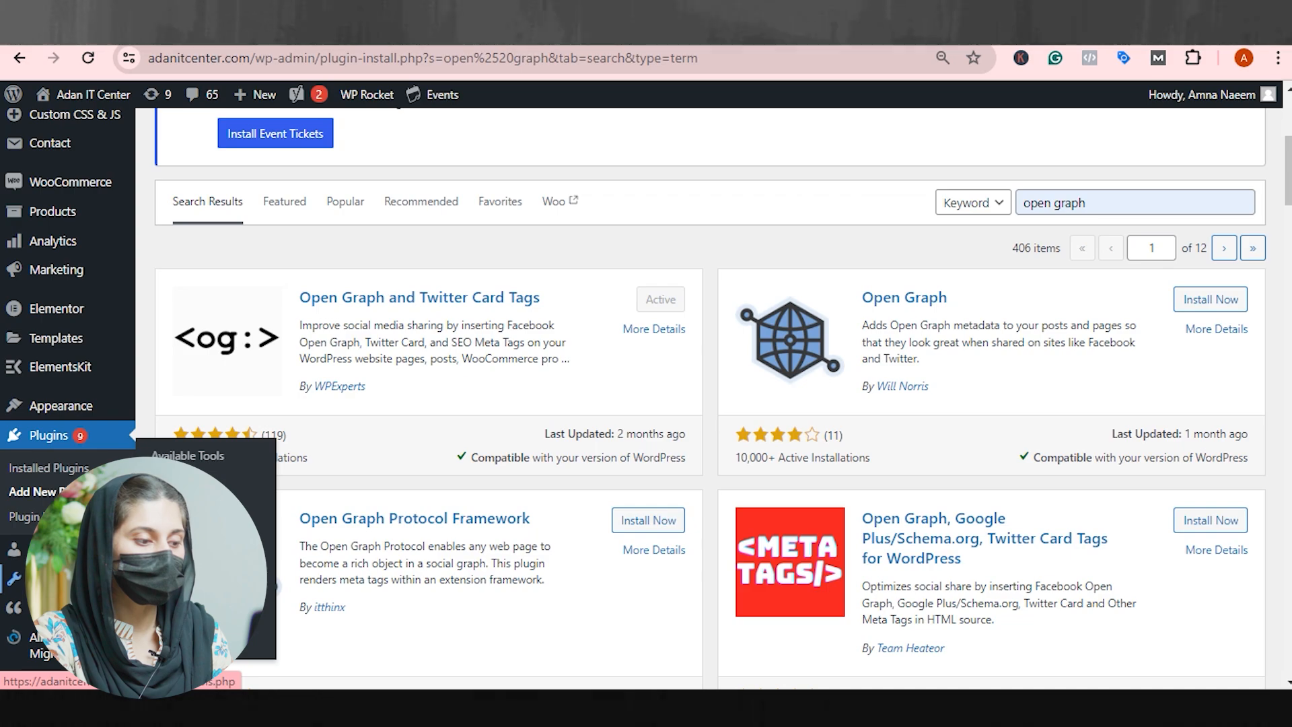
{"action": "scroll", "coordinate": [175, 504], "scroll_direction": "down", "scroll_amount": 5}
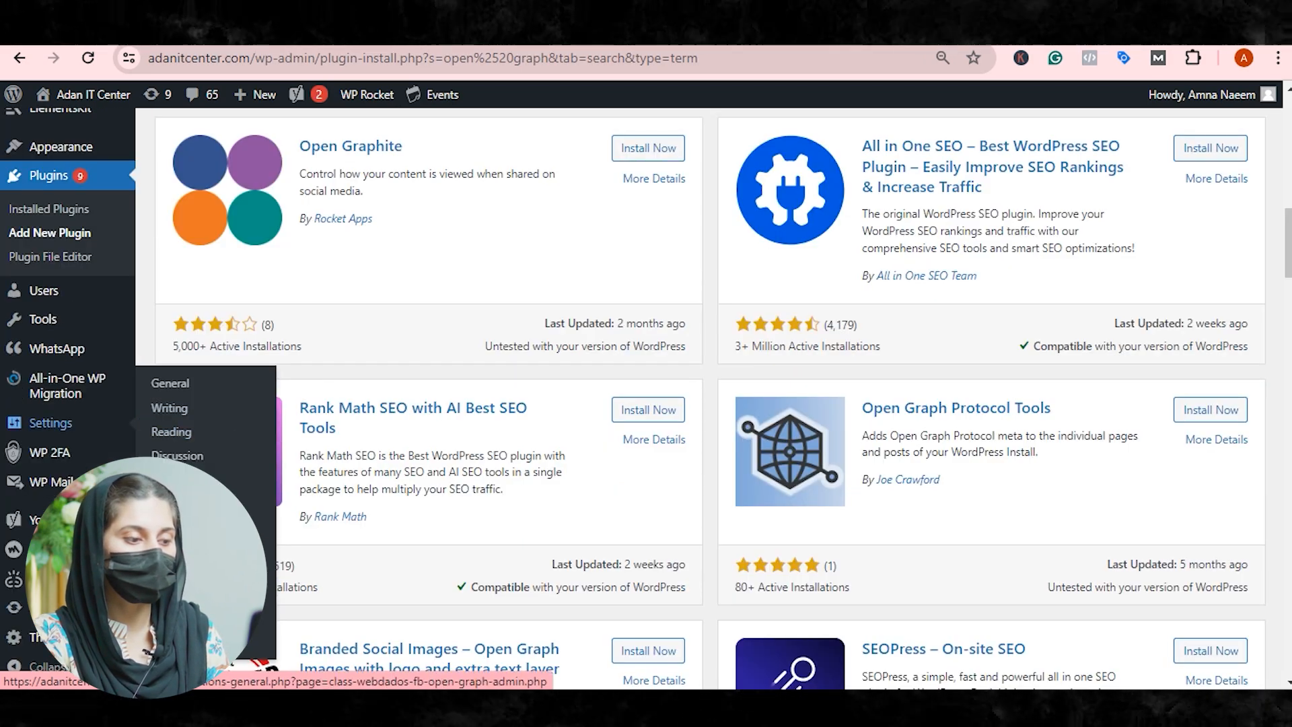
{"action": "left_click", "coordinate": [189, 605]}
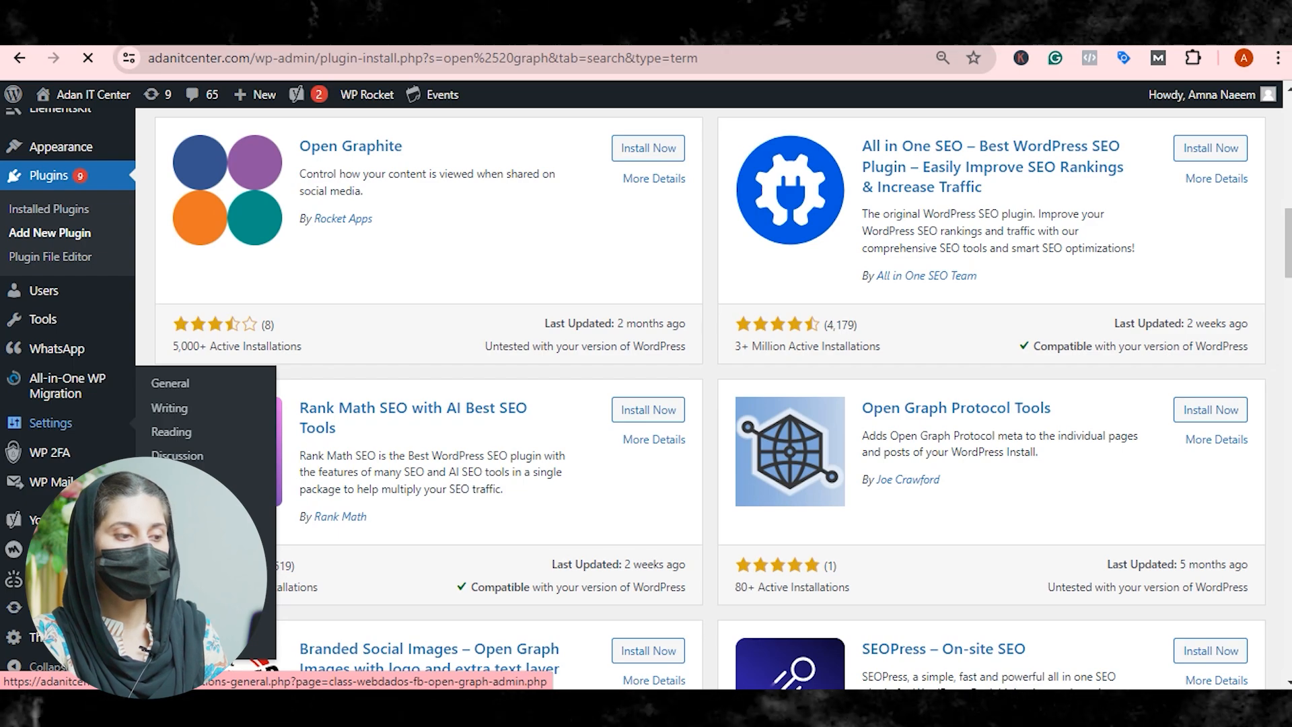
{"action": "scroll", "coordinate": [454, 282], "scroll_direction": "up", "scroll_amount": 1}
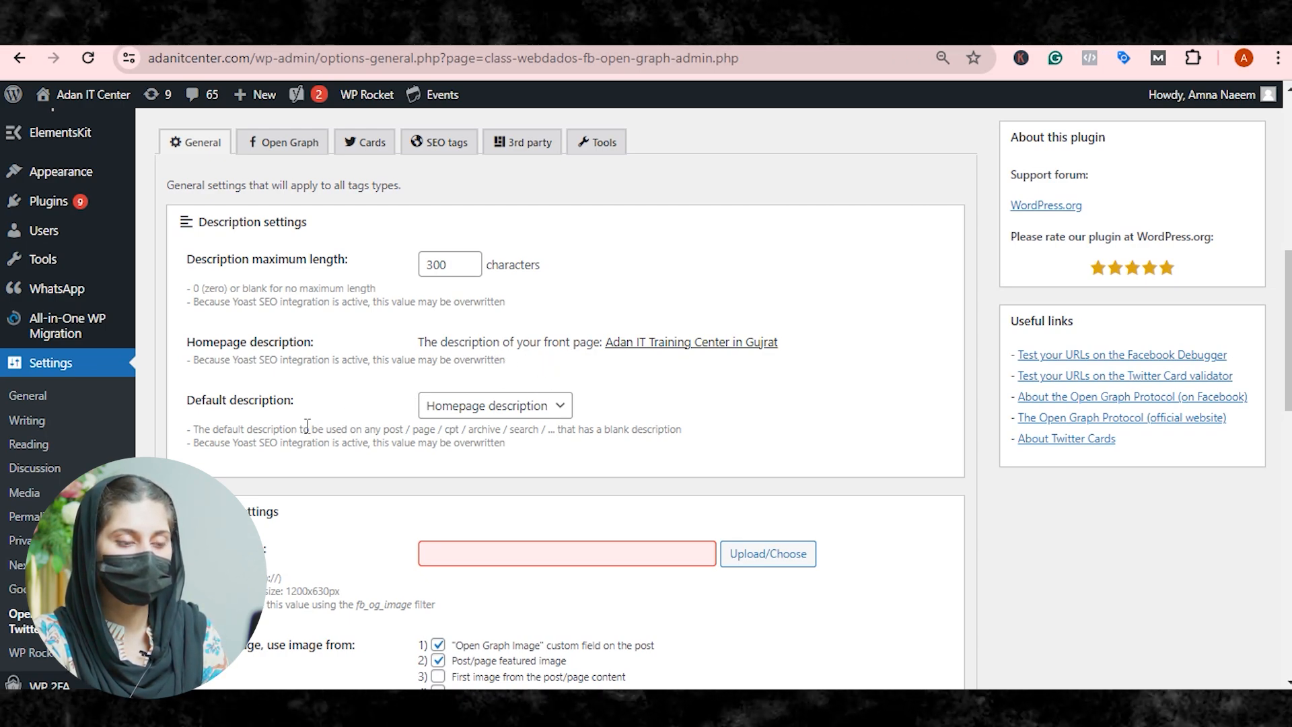
- Set the plugin's default image to free-IT-courses-for-students-2.jpg from the media library
{"action": "scroll", "coordinate": [407, 485], "scroll_direction": "down", "scroll_amount": 1}
{"action": "scroll", "coordinate": [410, 491], "scroll_direction": "down", "scroll_amount": 3}
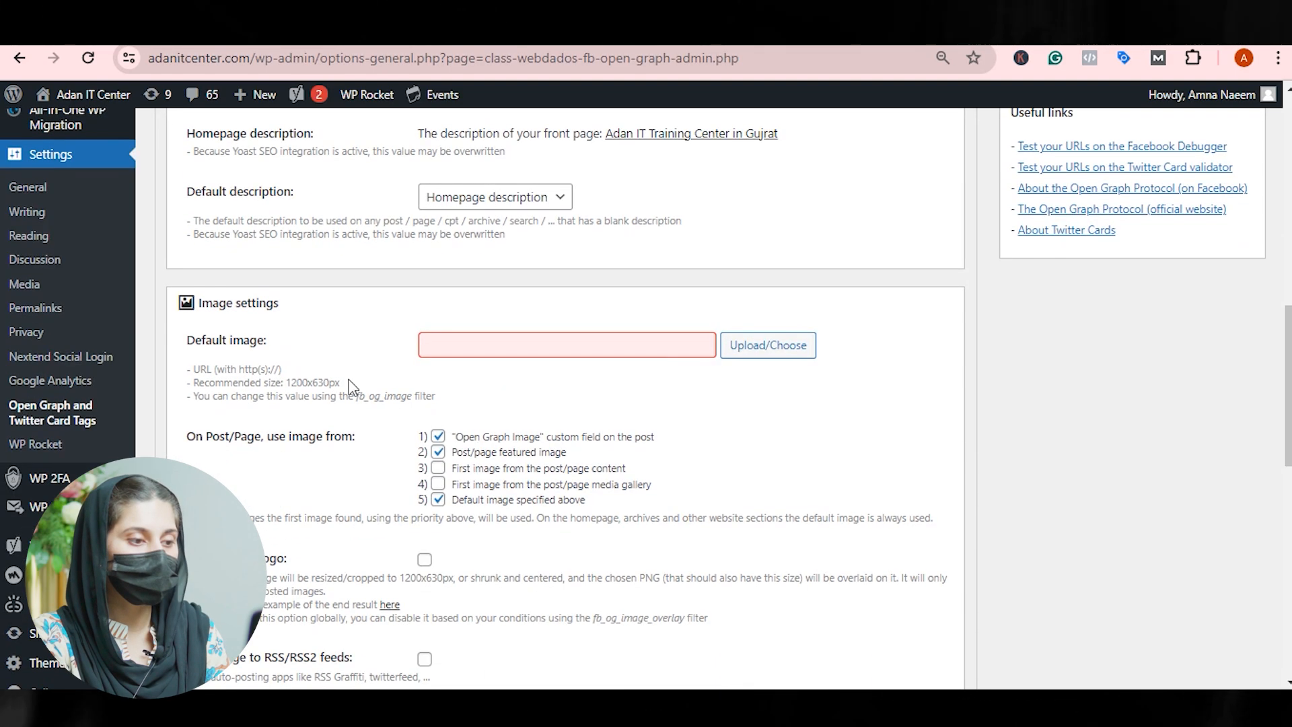
{"action": "left_click", "coordinate": [746, 355]}
{"action": "left_click", "coordinate": [154, 172]}
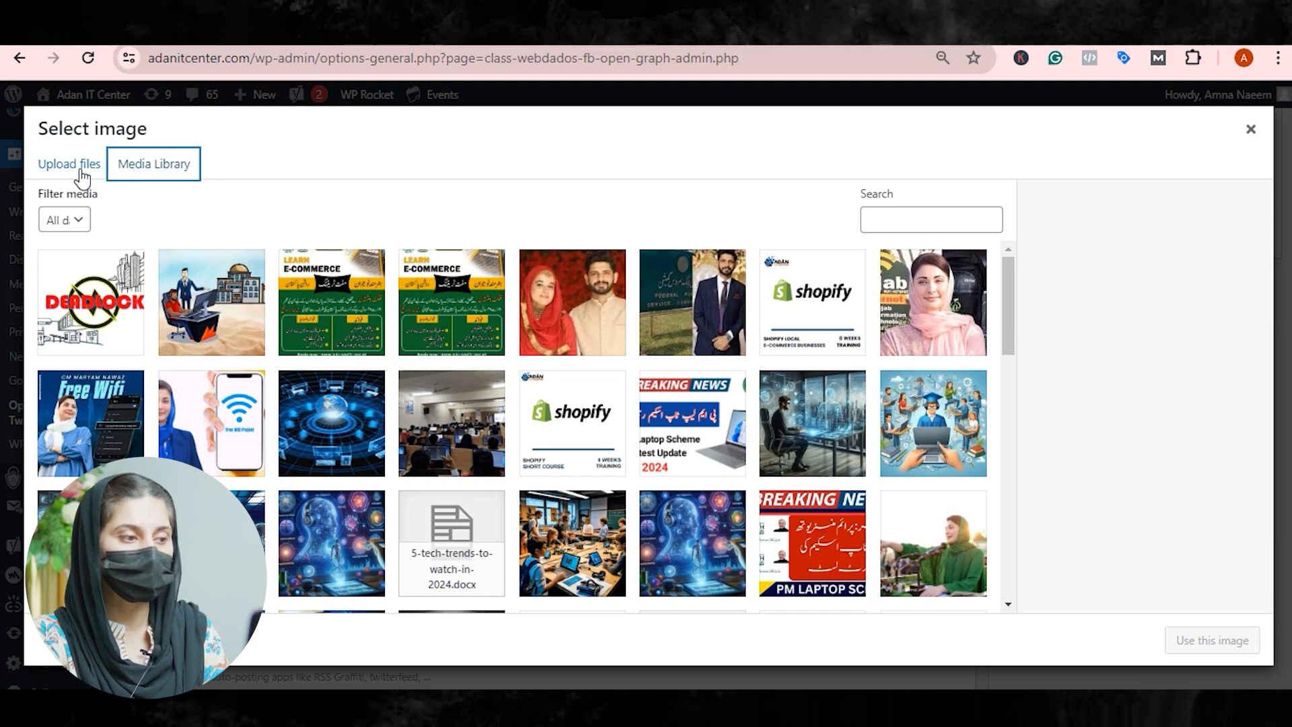
{"action": "left_click", "coordinate": [82, 176]}
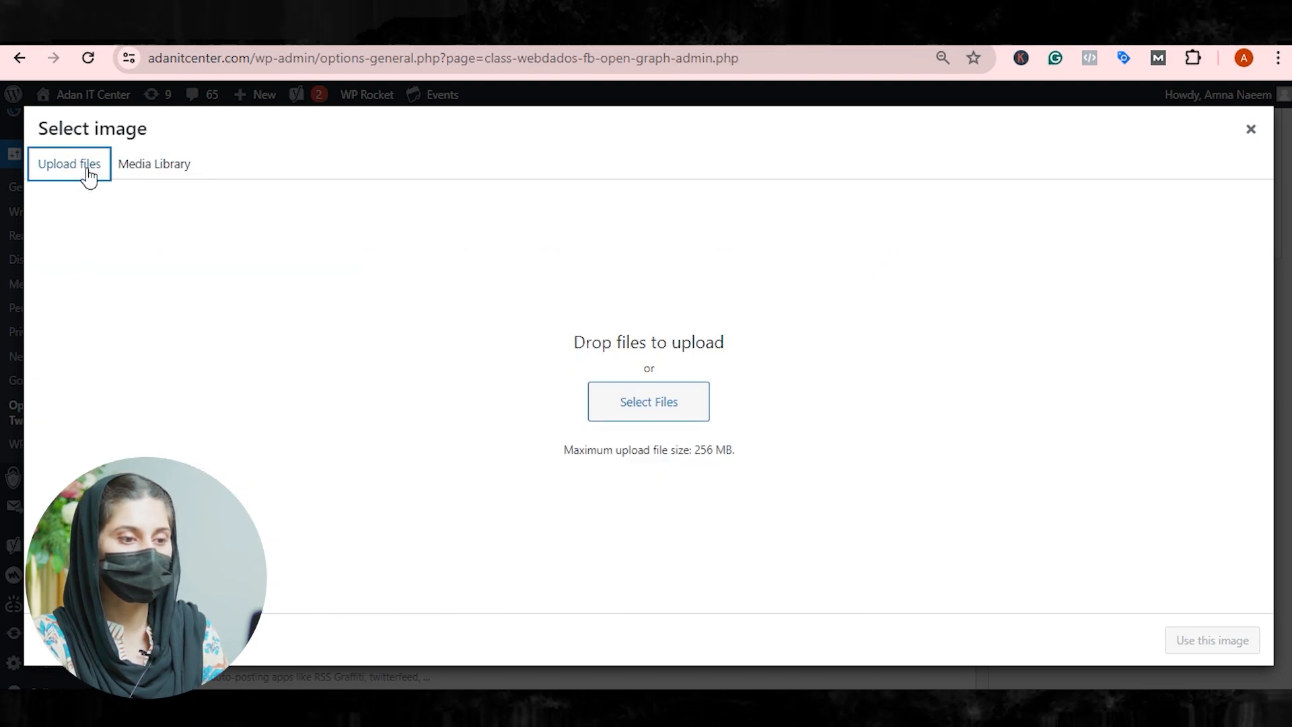
{"action": "left_click", "coordinate": [160, 167]}
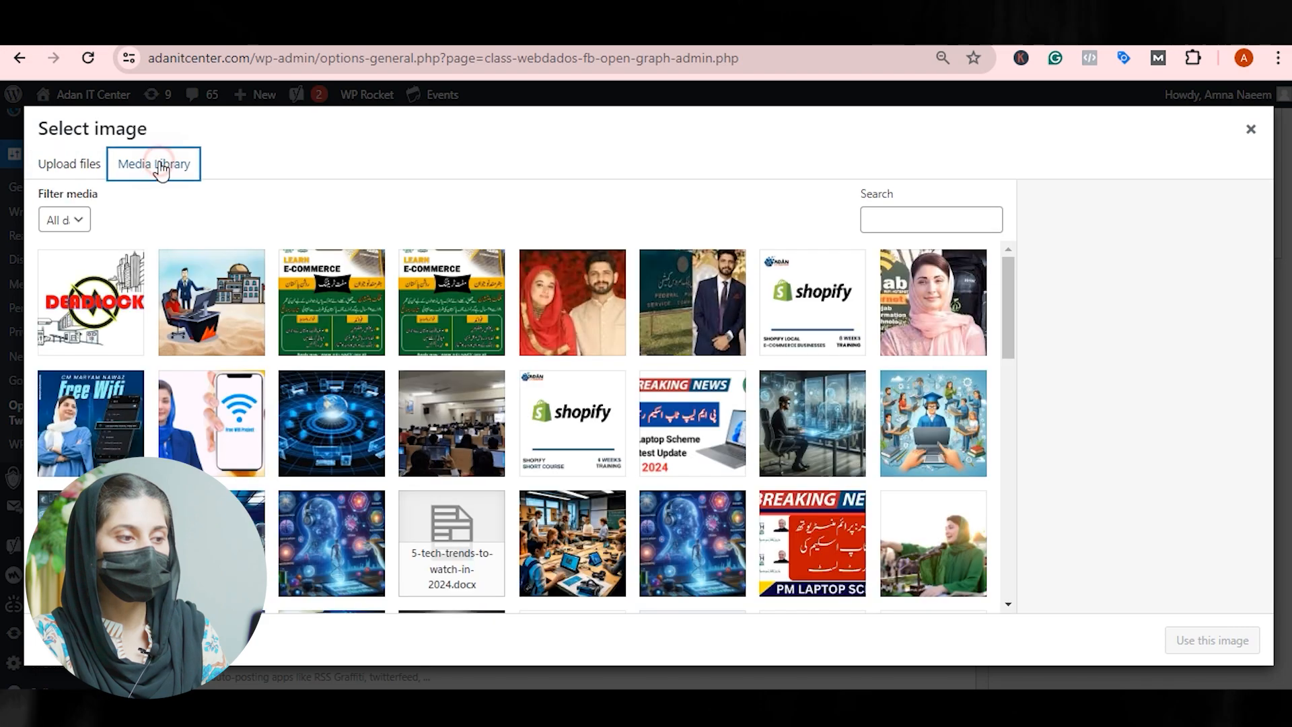
{"action": "scroll", "coordinate": [595, 408], "scroll_direction": "down", "scroll_amount": 5}
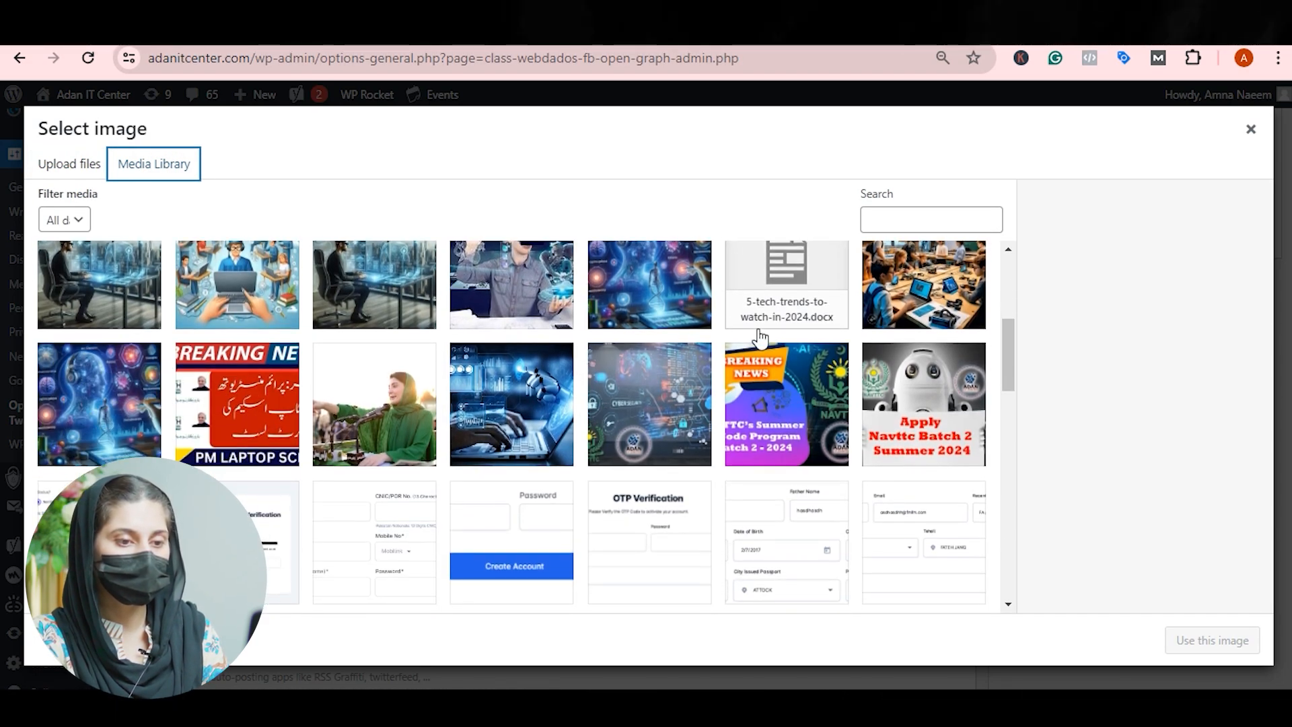
{"action": "left_click", "coordinate": [932, 306]}
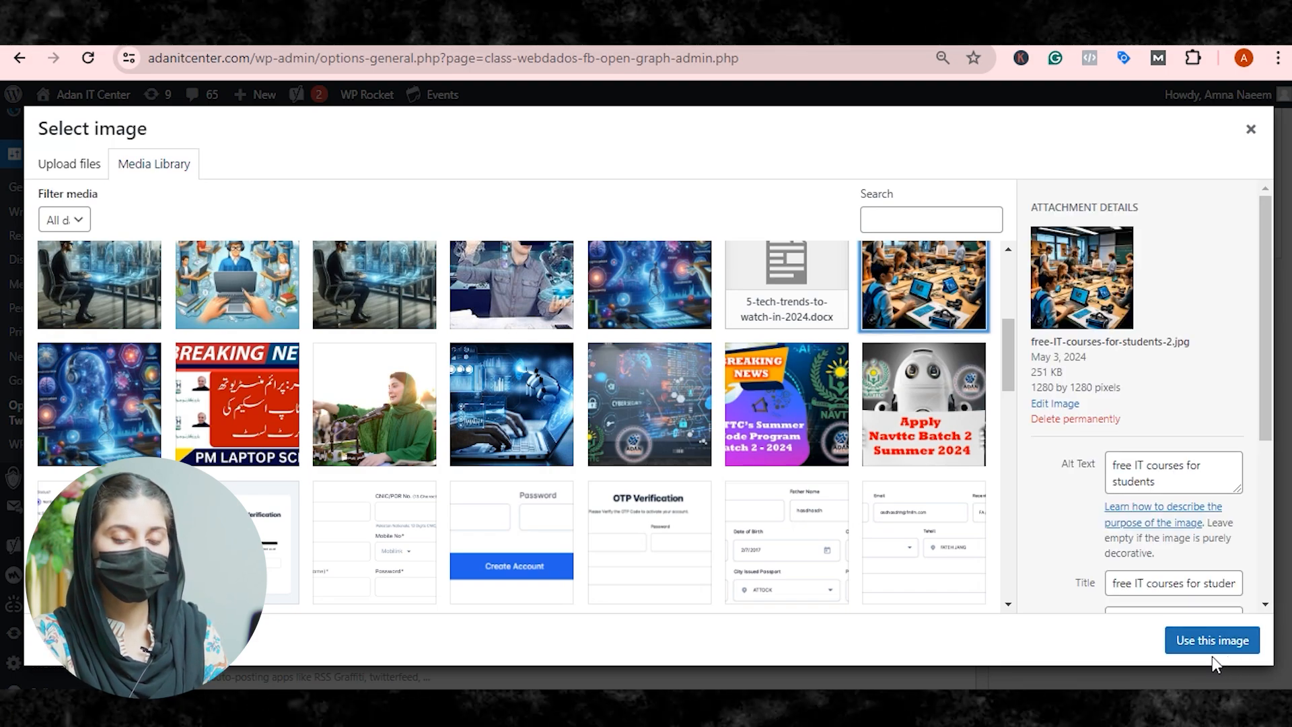
{"action": "left_click", "coordinate": [1207, 646]}
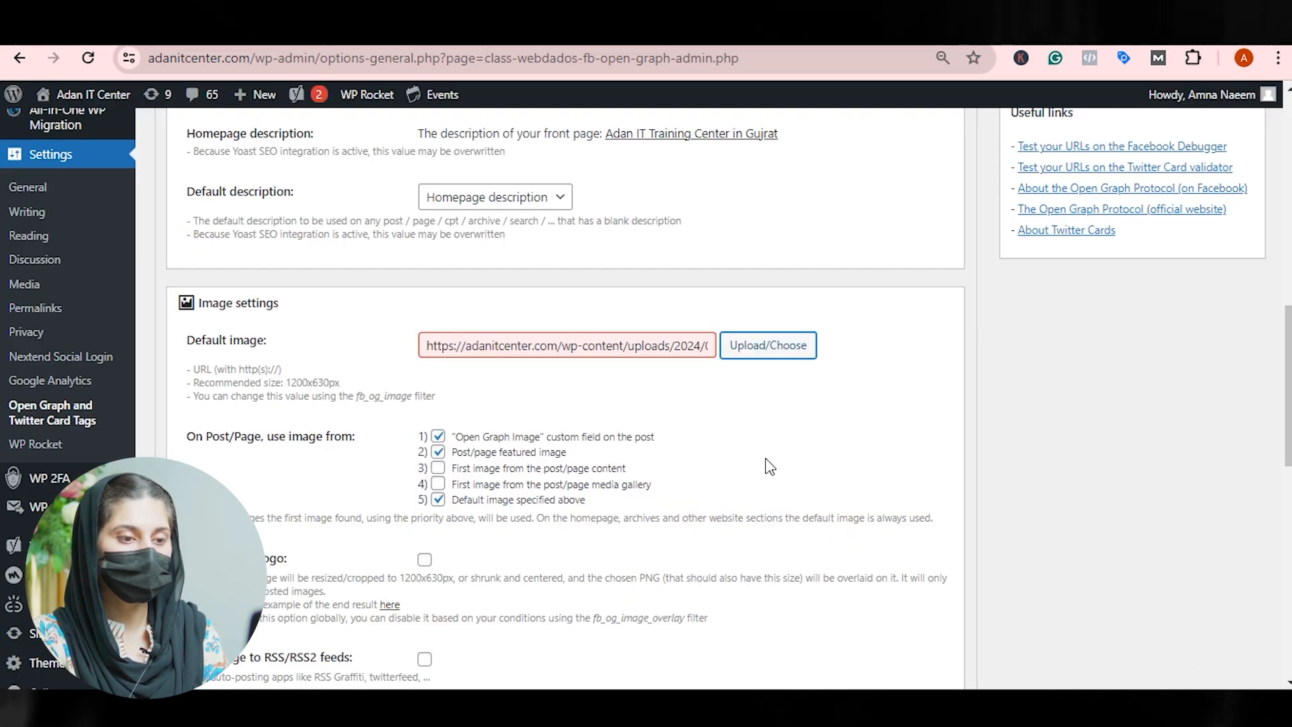
- Review the remaining general image, URL and author settings, and save the plugin changes
{"action": "scroll", "coordinate": [686, 433], "scroll_direction": "down", "scroll_amount": 1}
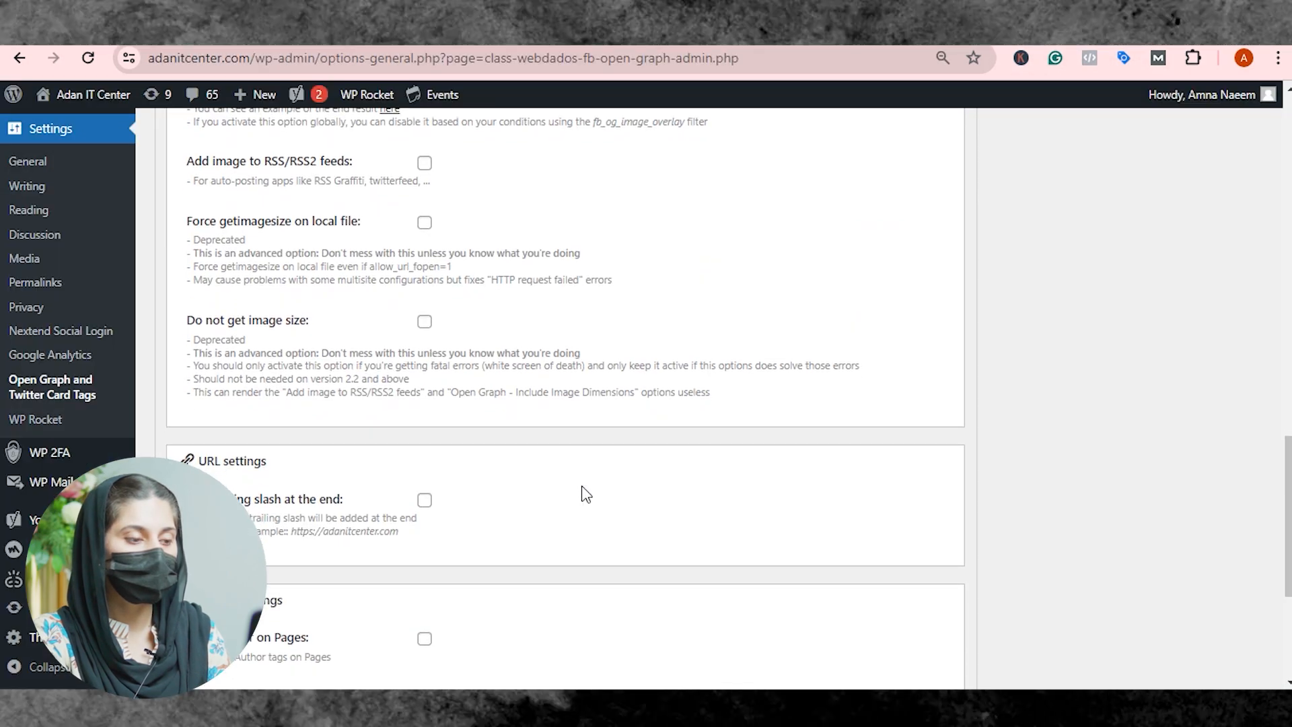
{"action": "scroll", "coordinate": [603, 346], "scroll_direction": "up", "scroll_amount": 3}
{"action": "scroll", "coordinate": [603, 346], "scroll_direction": "down", "scroll_amount": 2}
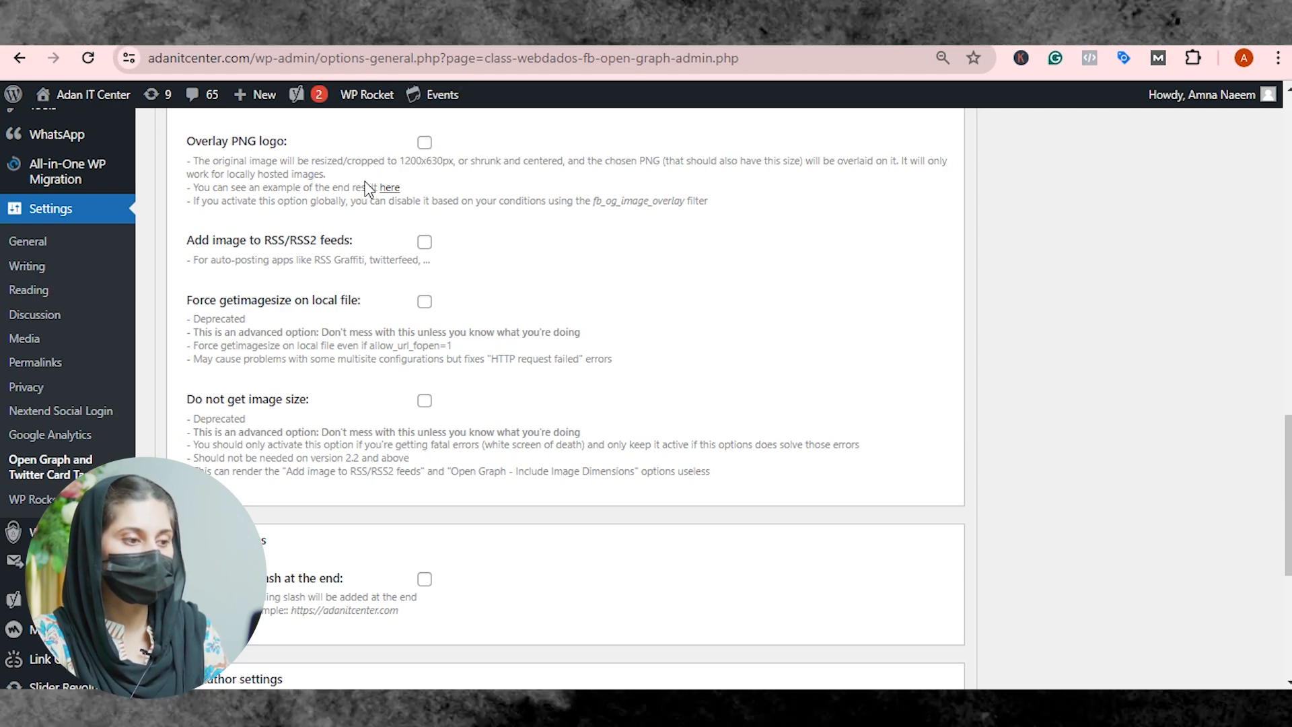
{"action": "scroll", "coordinate": [496, 393], "scroll_direction": "down", "scroll_amount": 3}
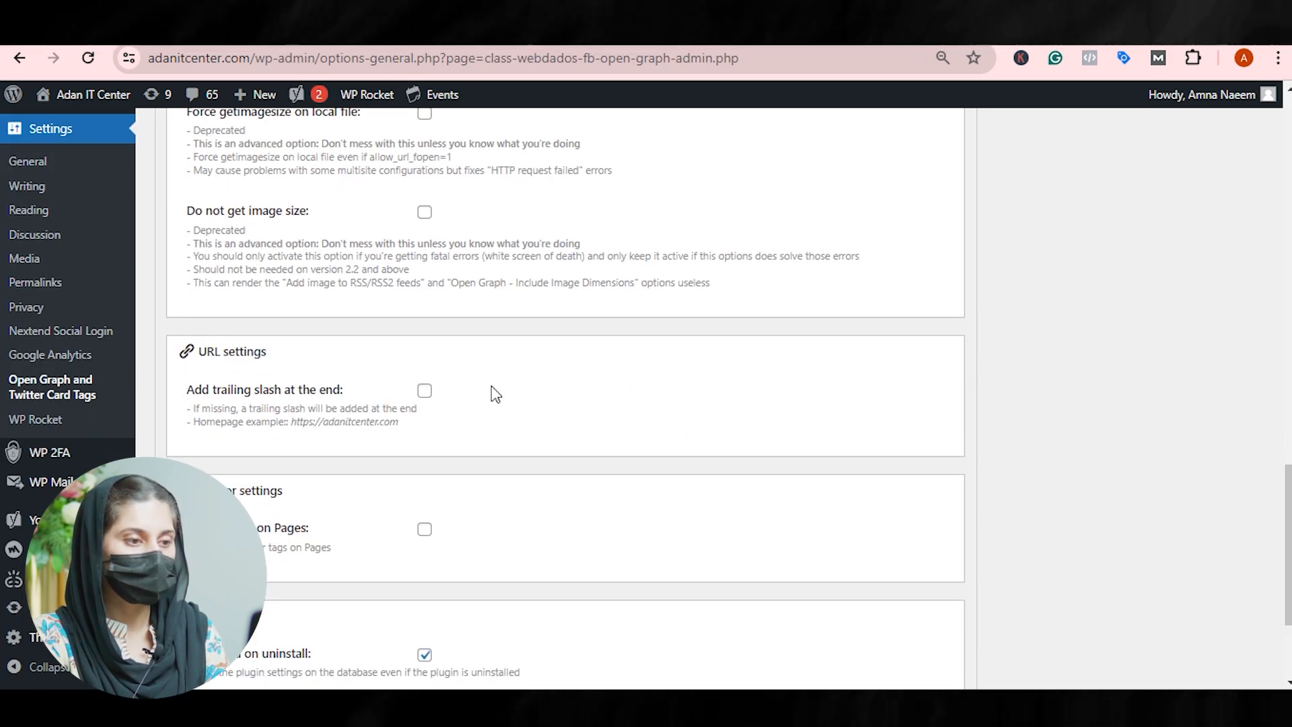
{"action": "scroll", "coordinate": [493, 390], "scroll_direction": "down", "scroll_amount": 2}
{"action": "scroll", "coordinate": [676, 267], "scroll_direction": "up", "scroll_amount": 9}
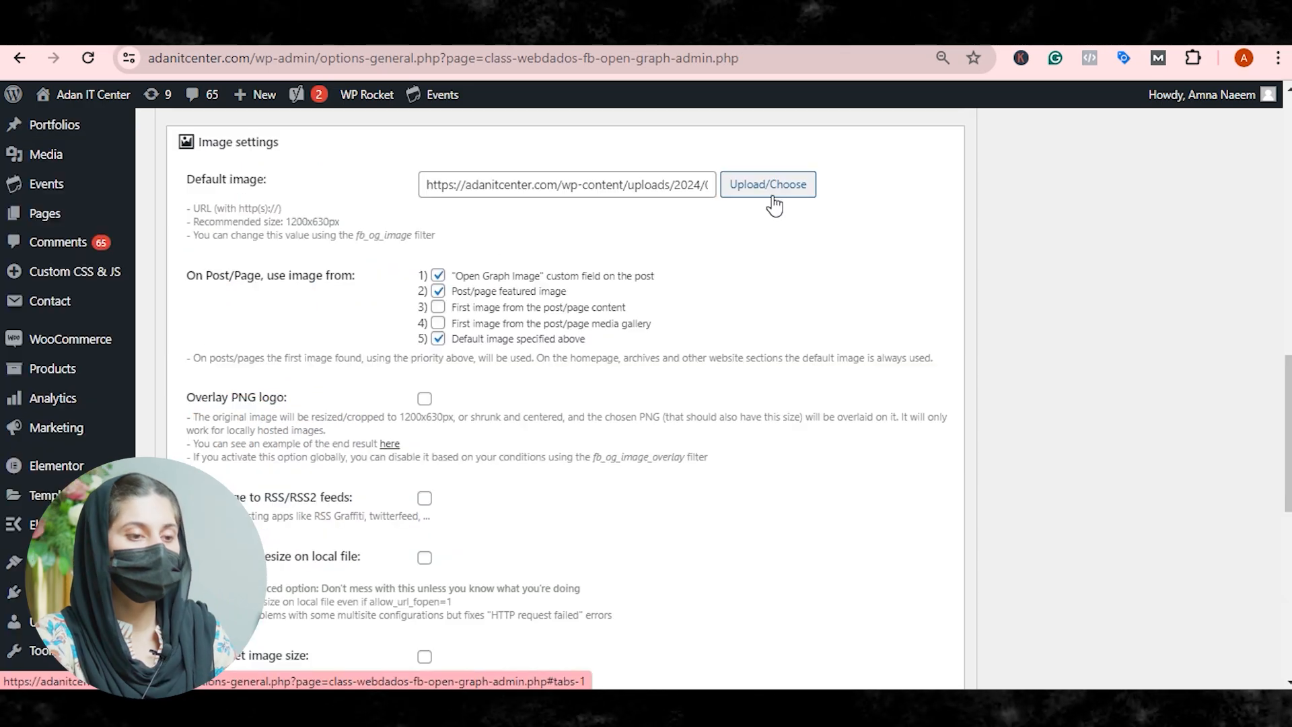
{"action": "scroll", "coordinate": [639, 393], "scroll_direction": "down", "scroll_amount": 8}
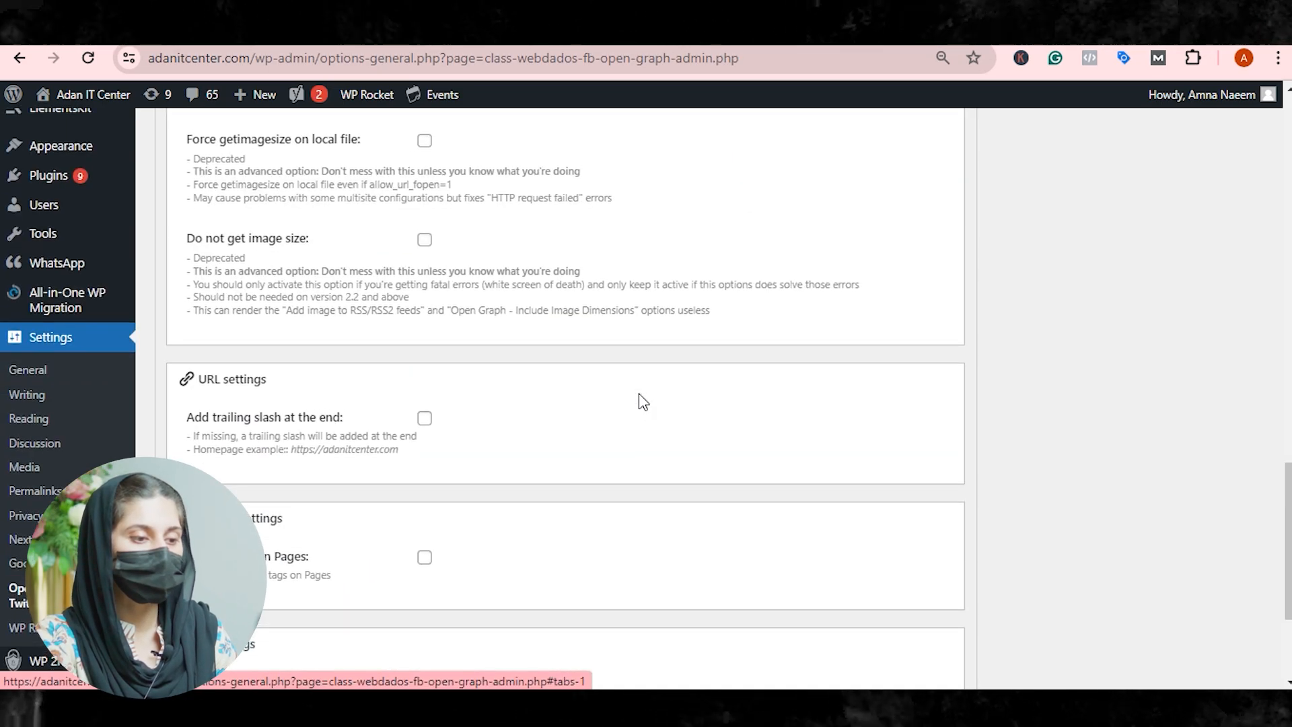
{"action": "scroll", "coordinate": [639, 393], "scroll_direction": "up", "scroll_amount": 10}
{"action": "scroll", "coordinate": [639, 395], "scroll_direction": "up", "scroll_amount": 3}
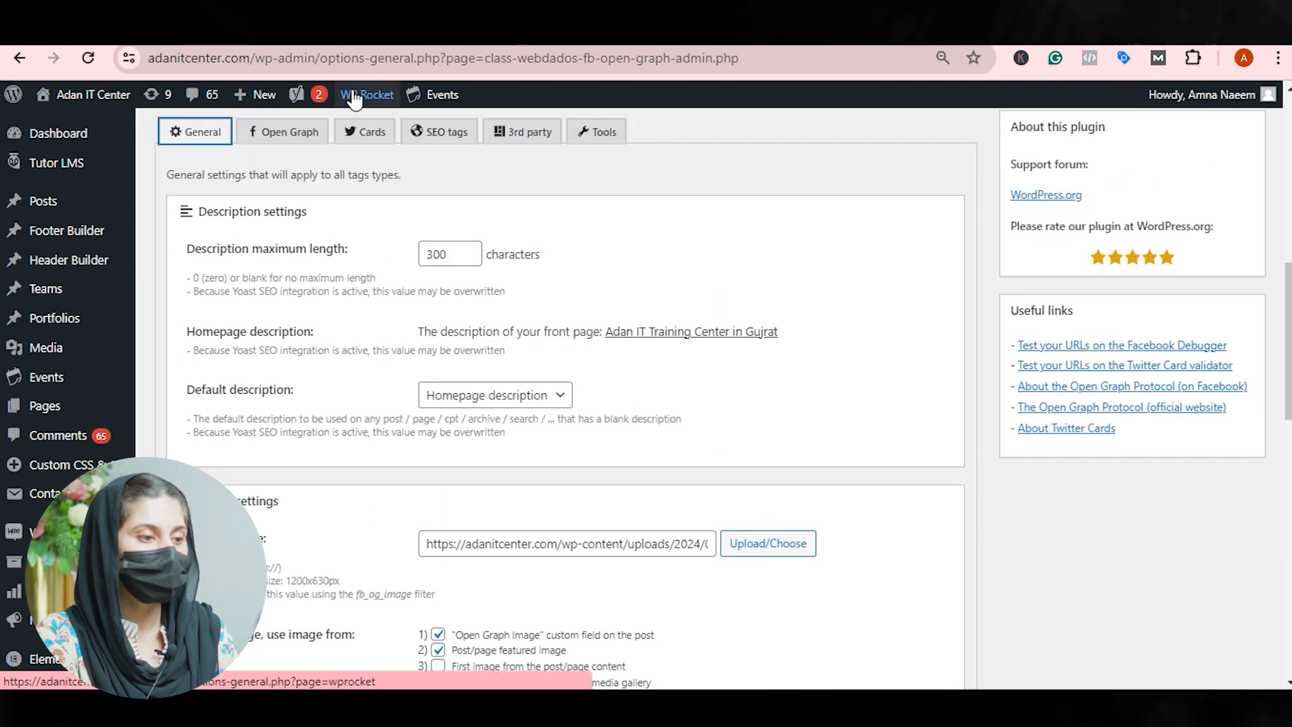
- Examine the plugin's Facebook Open Graph tag options, from post title to the tags cache settings
{"action": "left_click", "coordinate": [252, 135]}
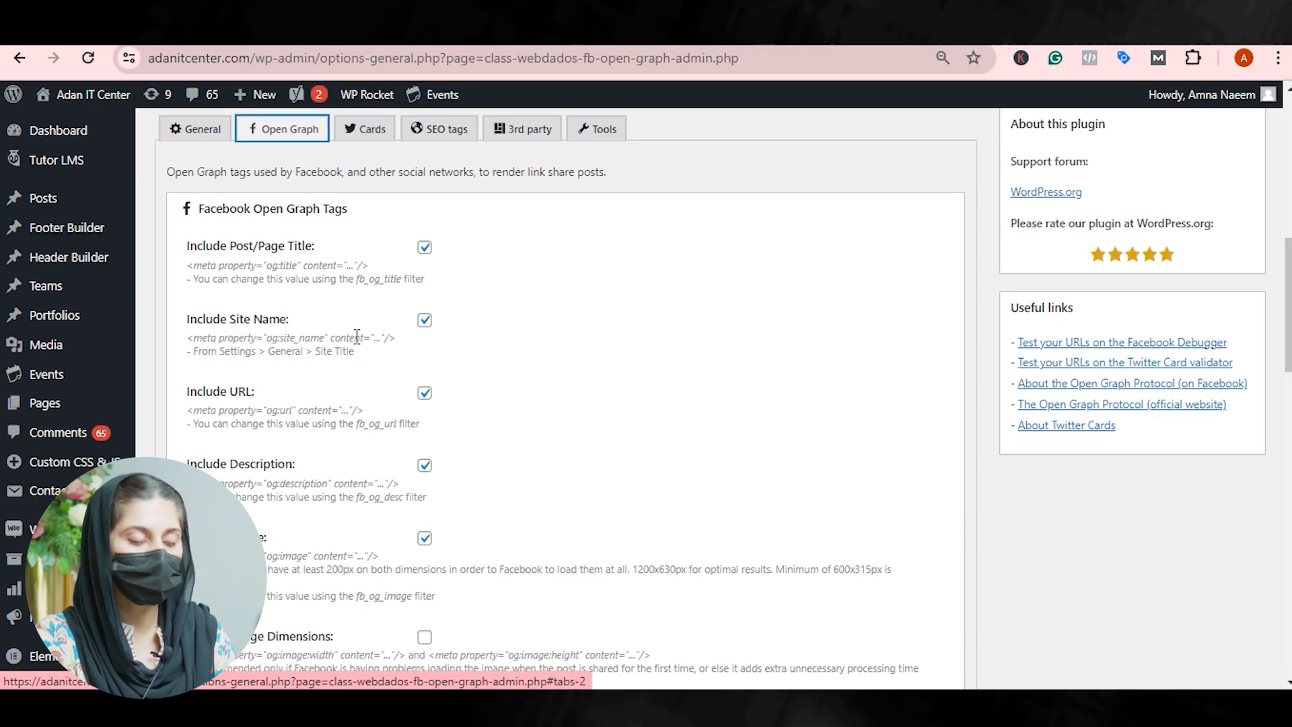
{"action": "scroll", "coordinate": [359, 335], "scroll_direction": "down", "scroll_amount": 3}
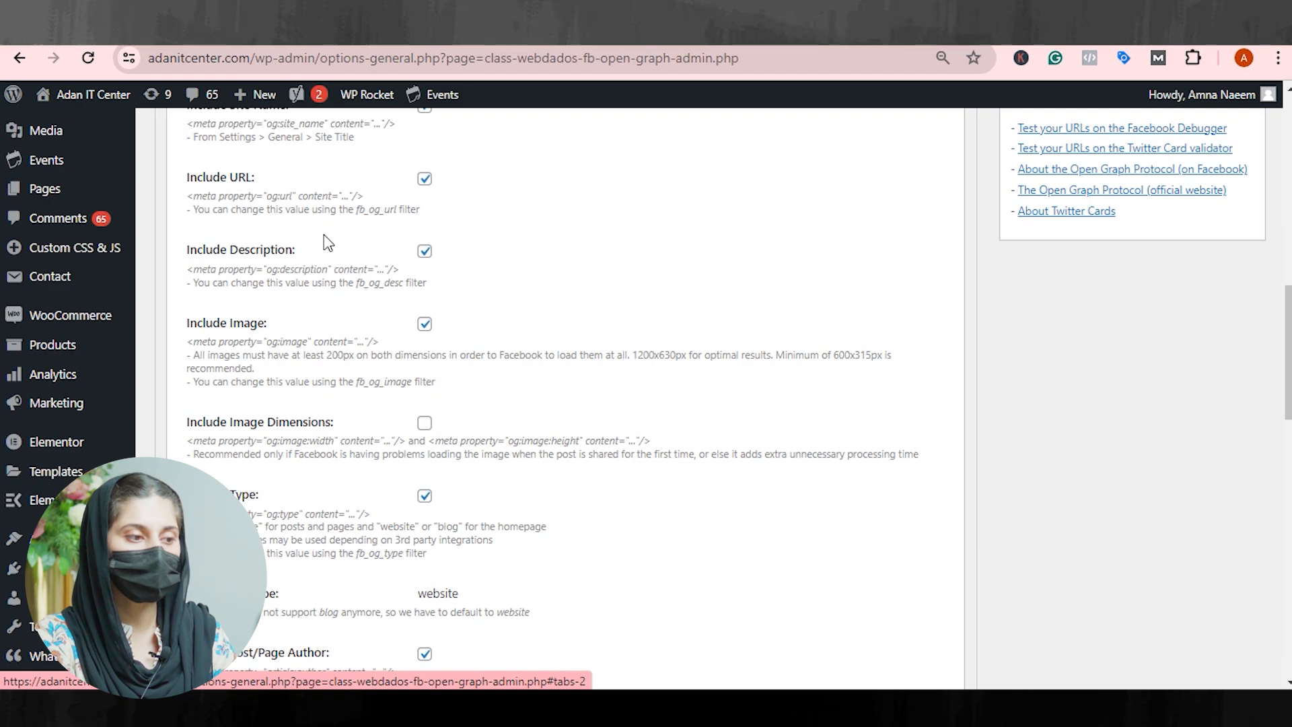
{"action": "scroll", "coordinate": [370, 362], "scroll_direction": "down", "scroll_amount": 4}
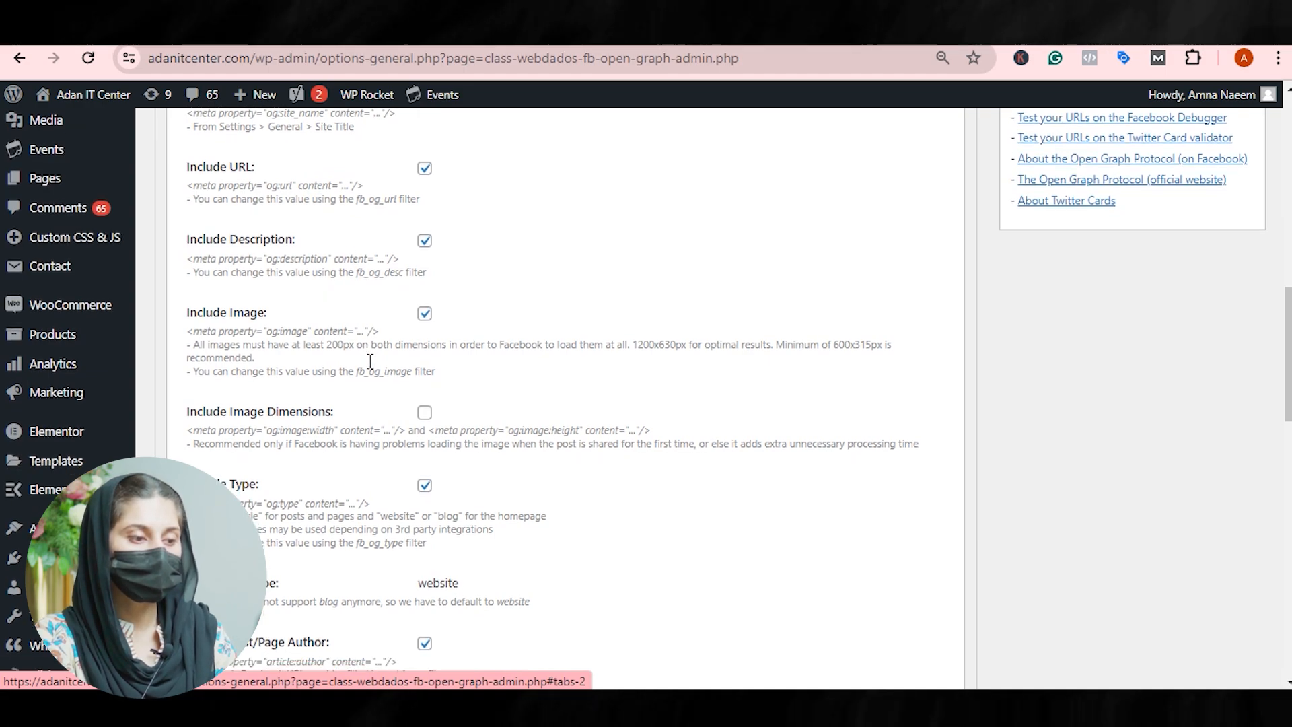
{"action": "scroll", "coordinate": [370, 362], "scroll_direction": "up", "scroll_amount": 1}
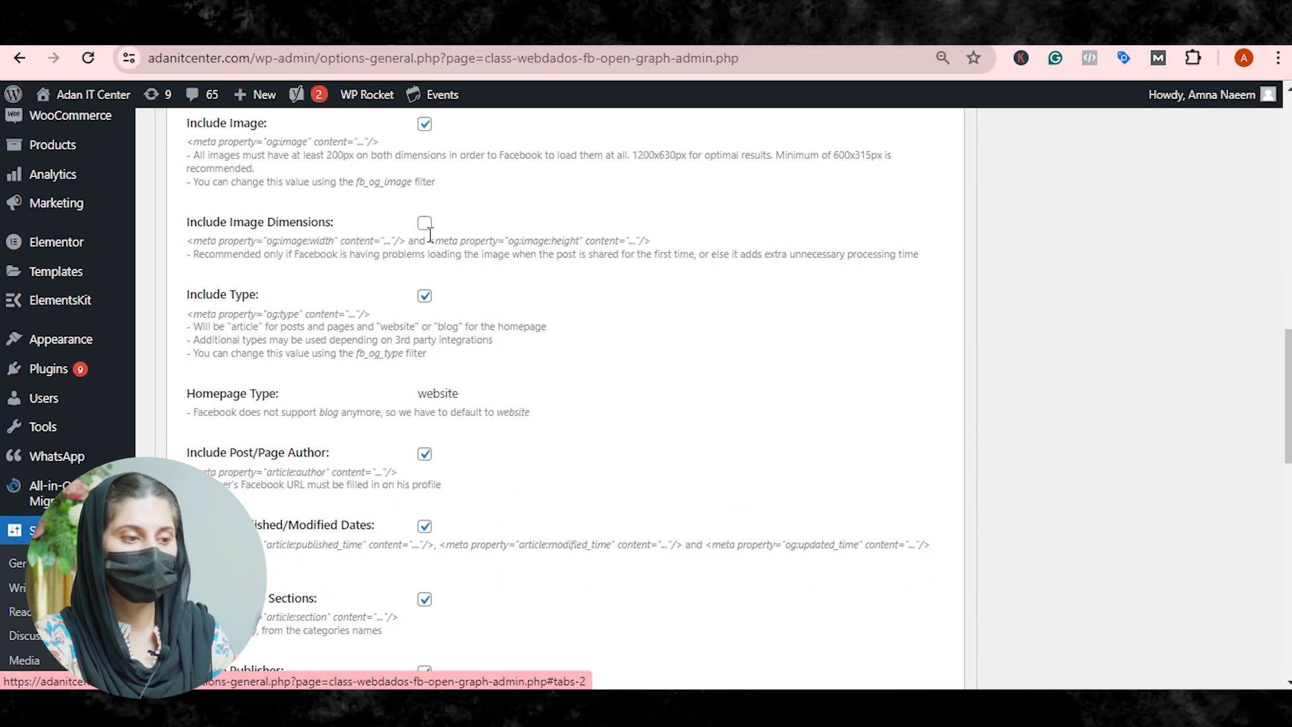
{"action": "scroll", "coordinate": [485, 381], "scroll_direction": "down", "scroll_amount": 5}
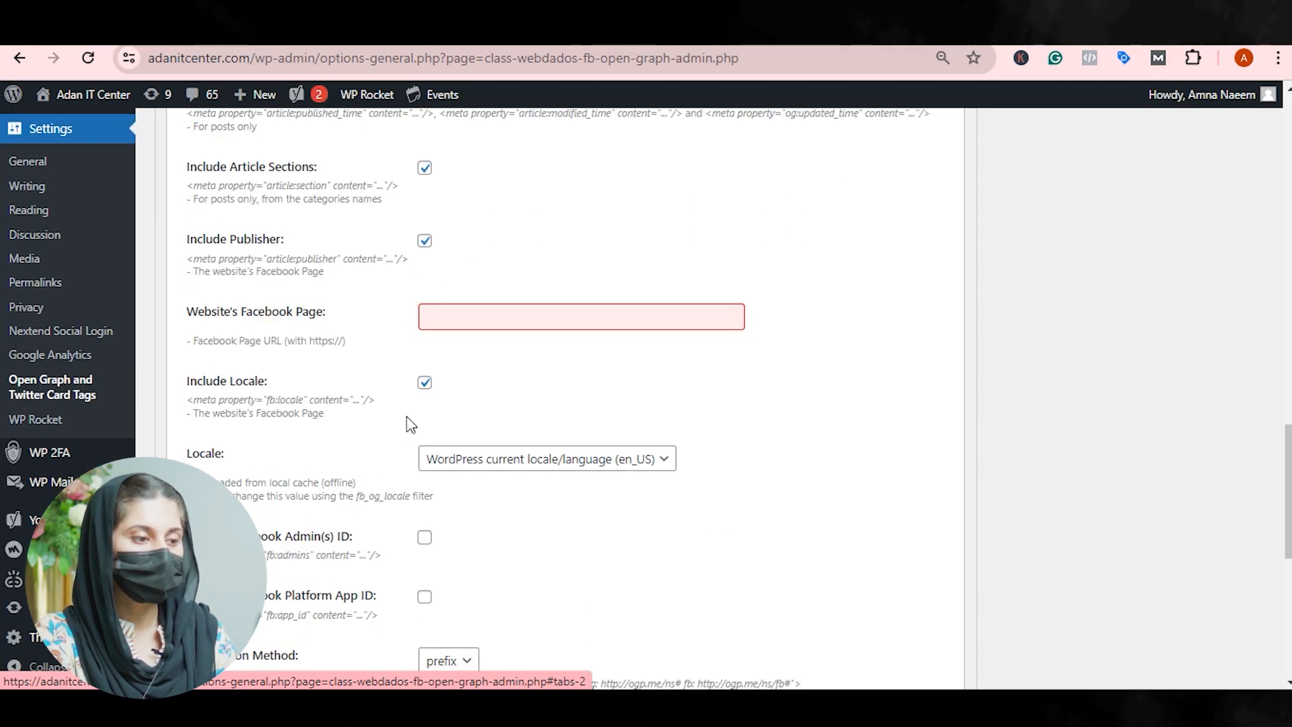
{"action": "scroll", "coordinate": [400, 429], "scroll_direction": "down", "scroll_amount": 3}
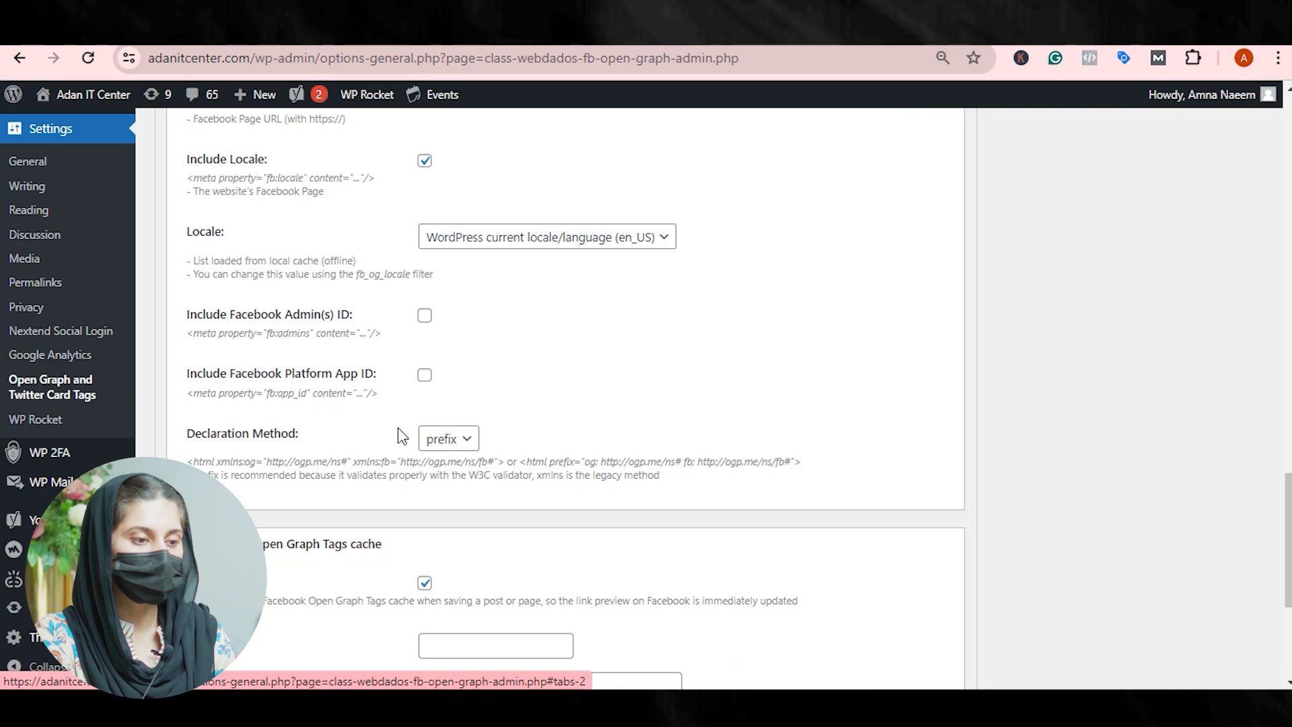
{"action": "scroll", "coordinate": [400, 434], "scroll_direction": "down", "scroll_amount": 3}
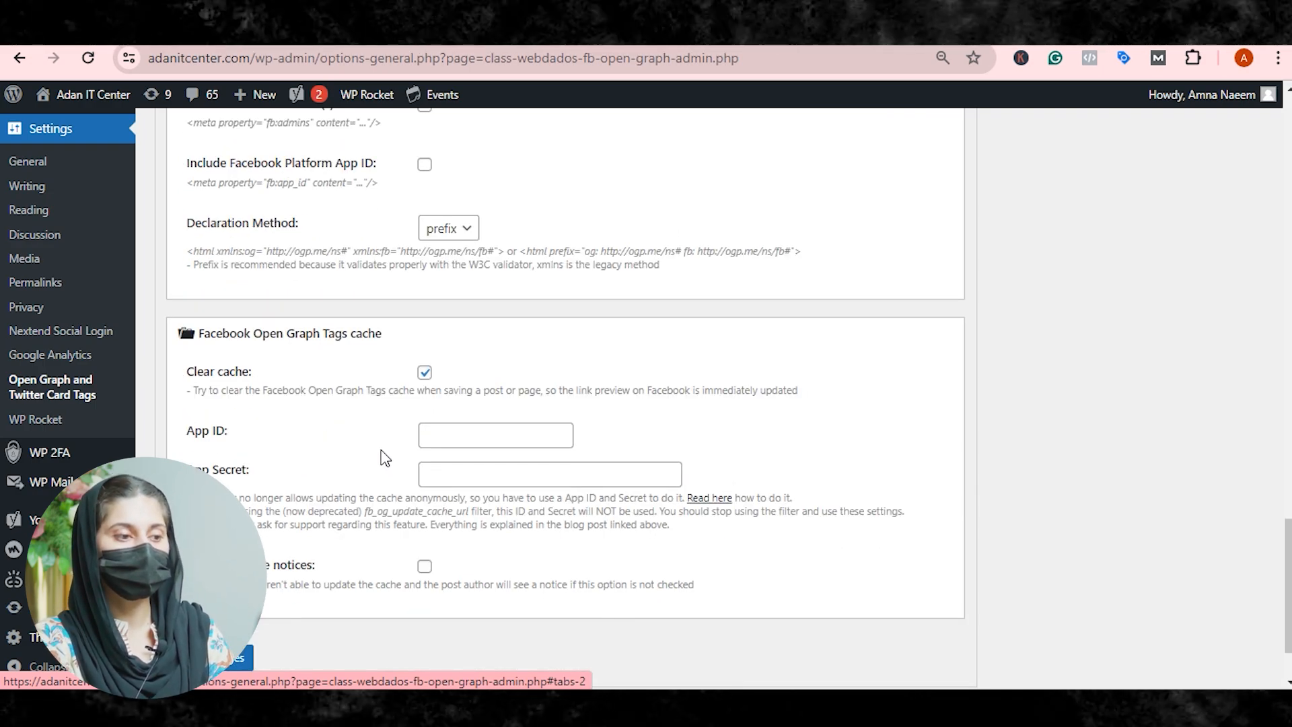
{"action": "scroll", "coordinate": [363, 290], "scroll_direction": "up", "scroll_amount": 15}
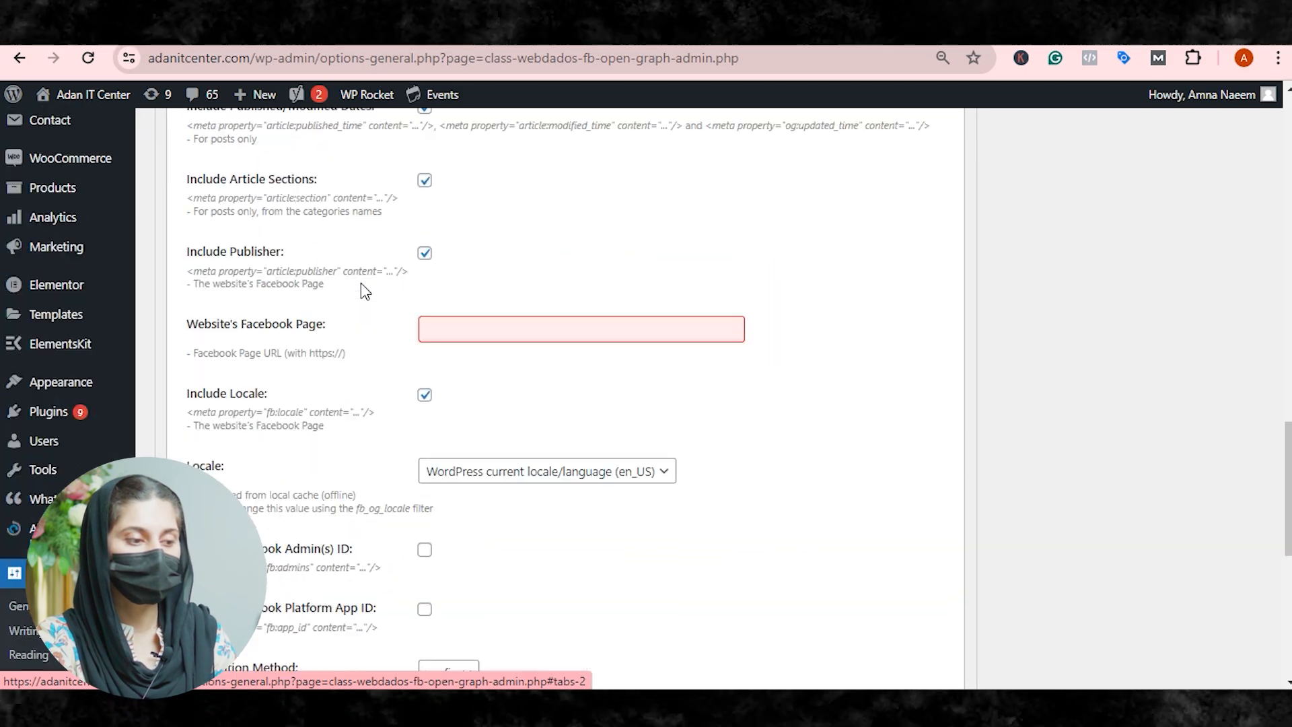
{"action": "scroll", "coordinate": [363, 289], "scroll_direction": "up", "scroll_amount": 4}
{"action": "scroll", "coordinate": [350, 296], "scroll_direction": "down", "scroll_amount": 1}
- Examine the plugin's Twitter Card tag options, including the website's Twitter username and card type
{"action": "left_click", "coordinate": [348, 303]}
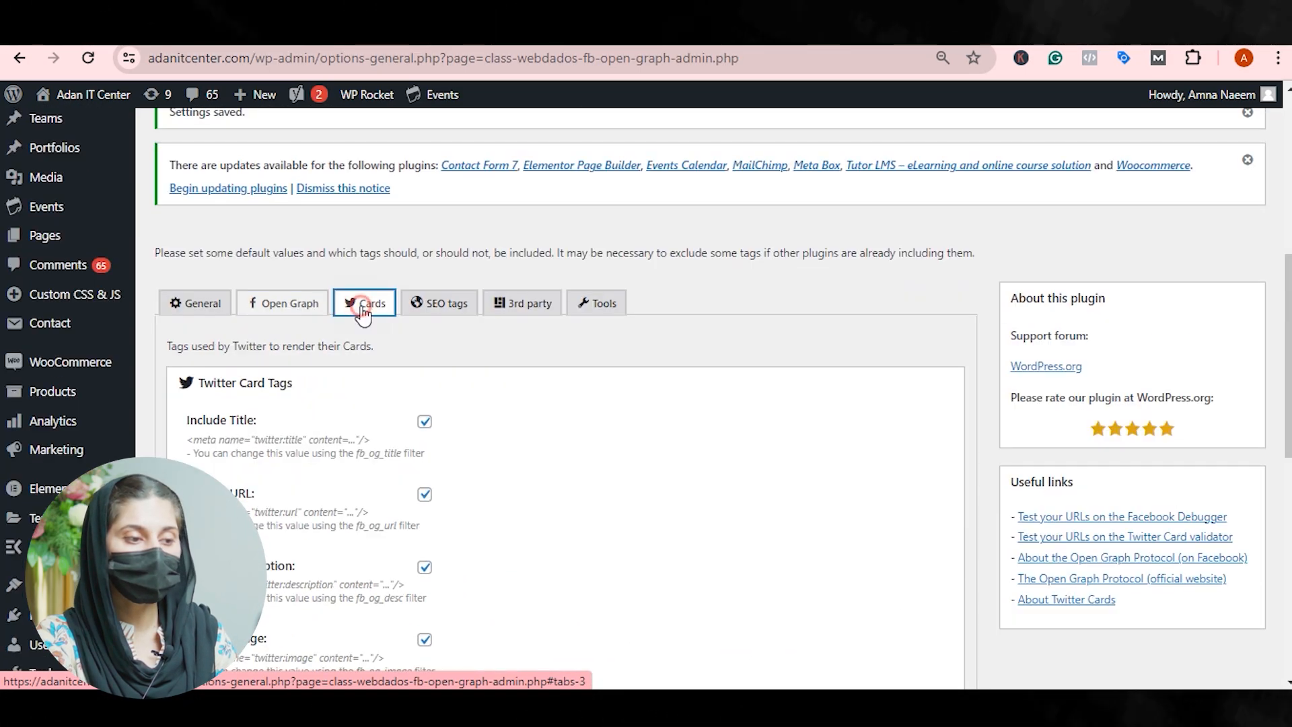
{"action": "scroll", "coordinate": [440, 465], "scroll_direction": "down", "scroll_amount": 2}
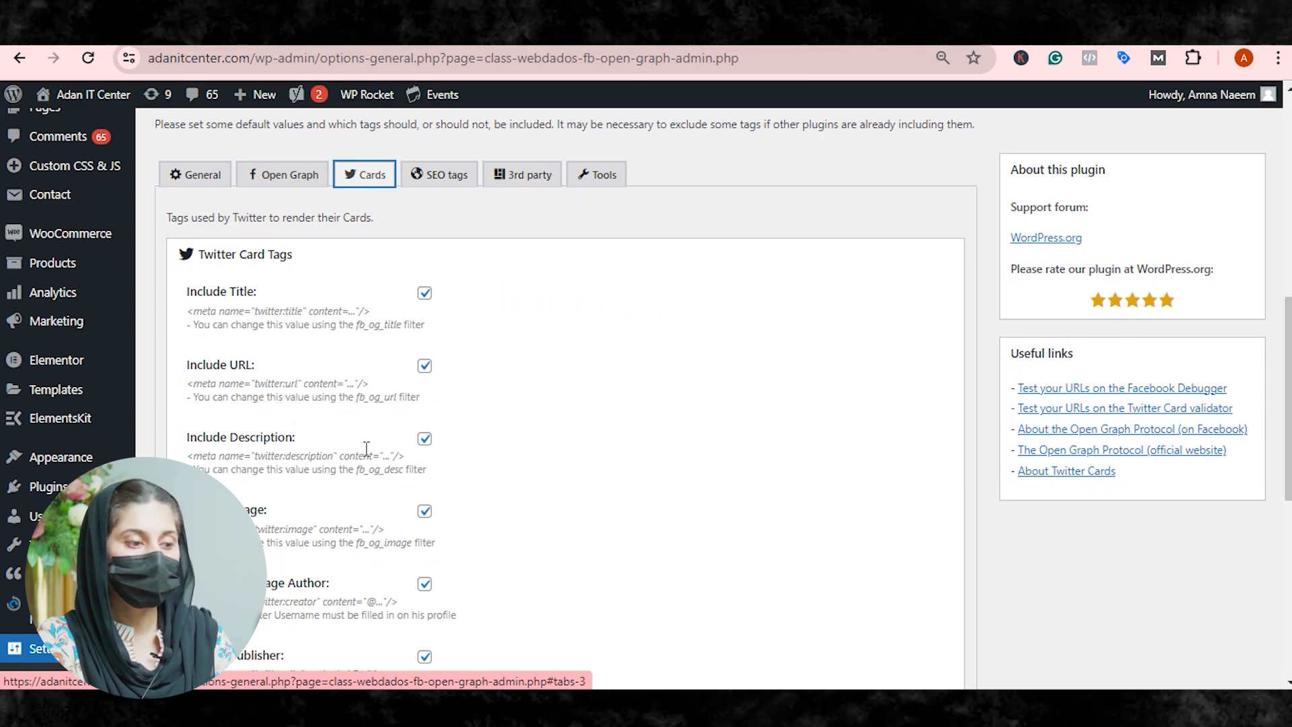
{"action": "scroll", "coordinate": [365, 417], "scroll_direction": "down", "scroll_amount": 6}
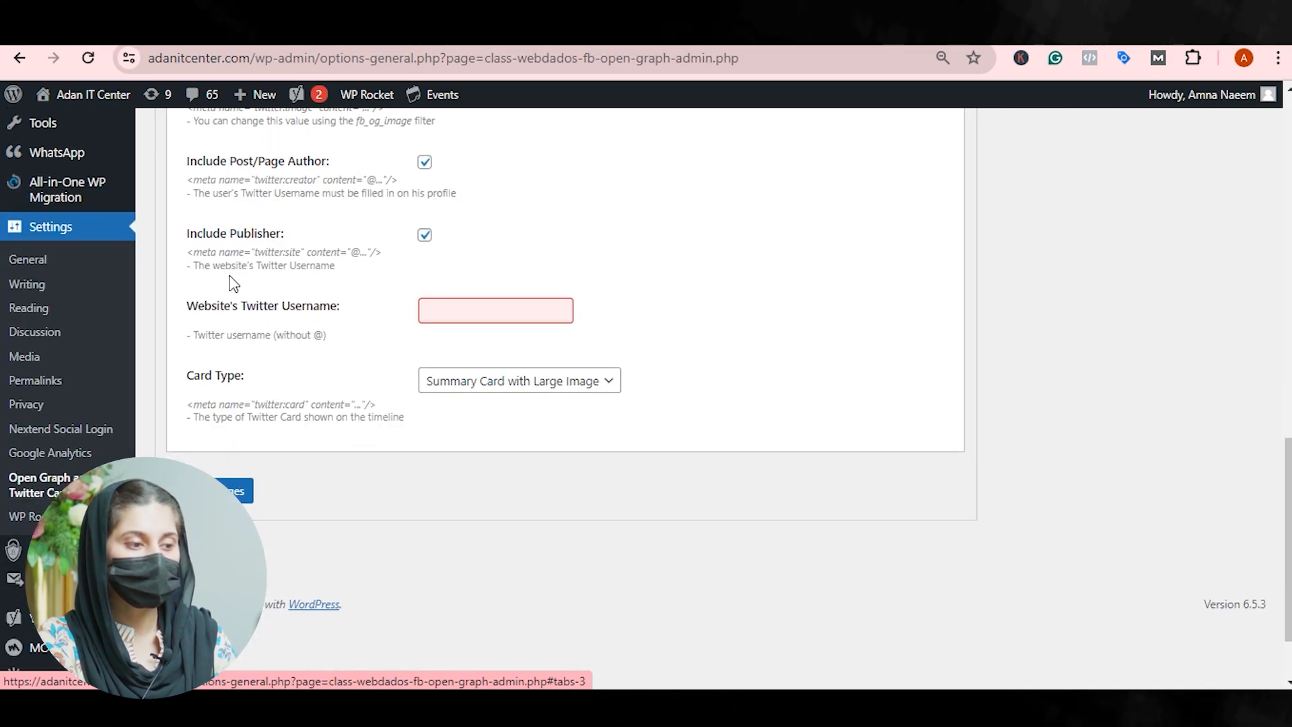